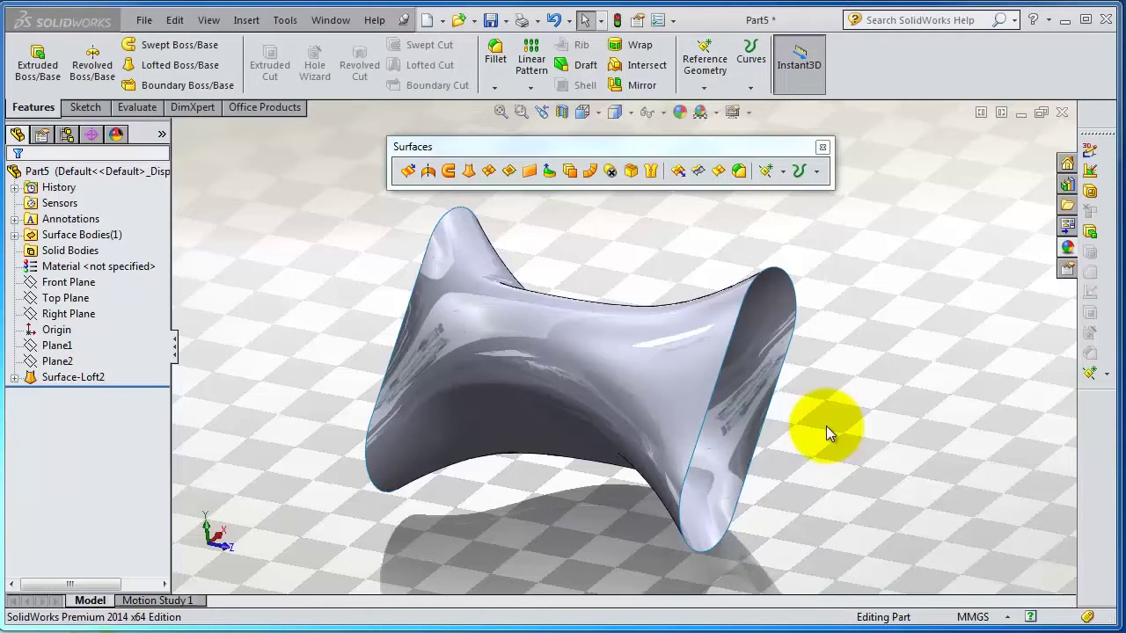
# Orbit the flared lofted surface to a saddle-shaped view, then select and expand Surface-Loft2
pyautogui.moveTo(826, 428); pyautogui.dragTo(604, 399, button='middle')
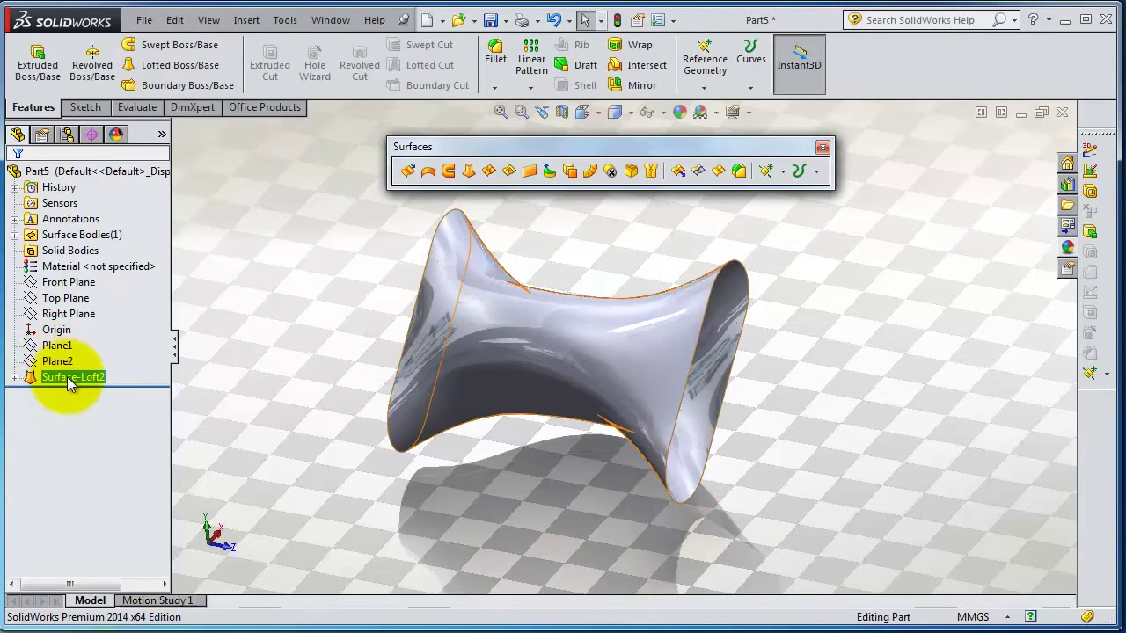
pyautogui.click(195, 366)
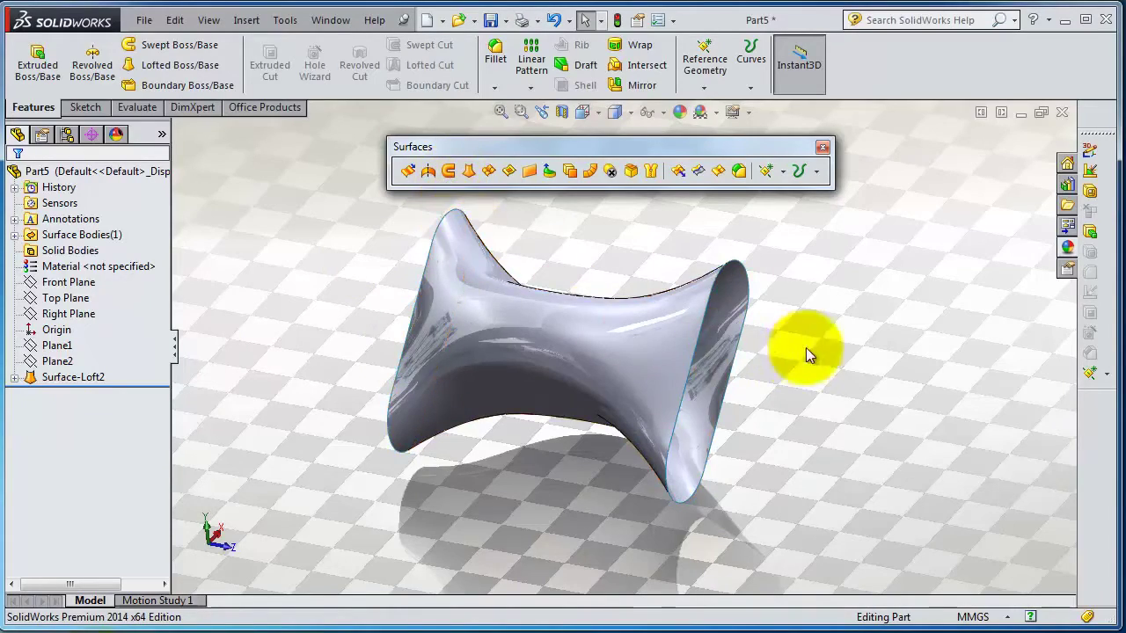
pyautogui.moveTo(809, 353); pyautogui.dragTo(729, 377, button='middle')
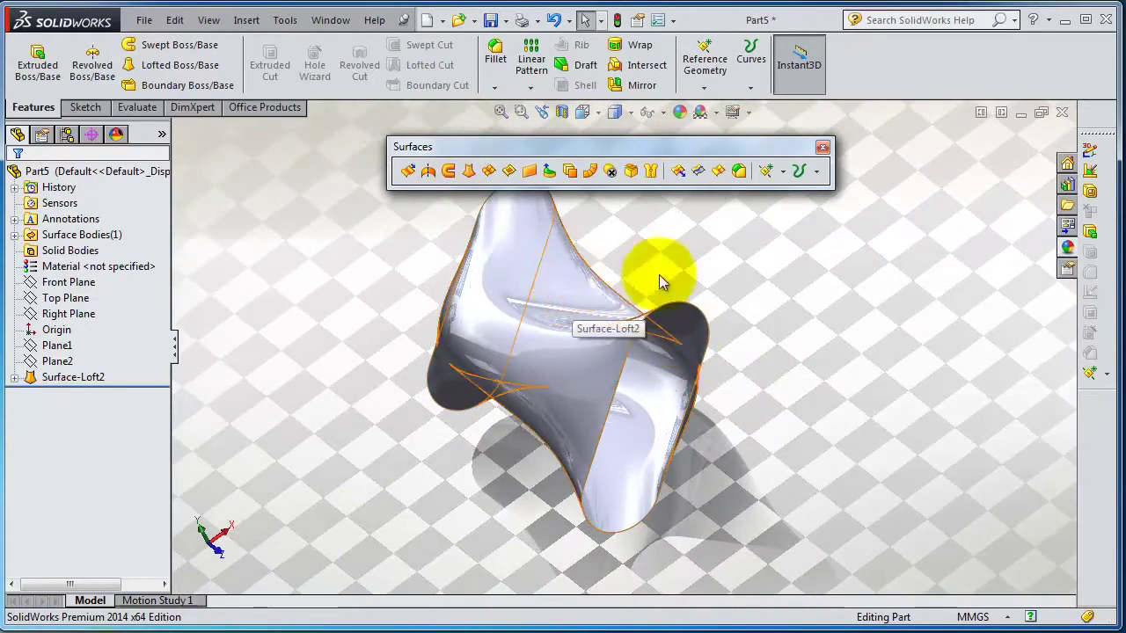
pyautogui.moveTo(703, 282); pyautogui.dragTo(741, 296, button='middle')
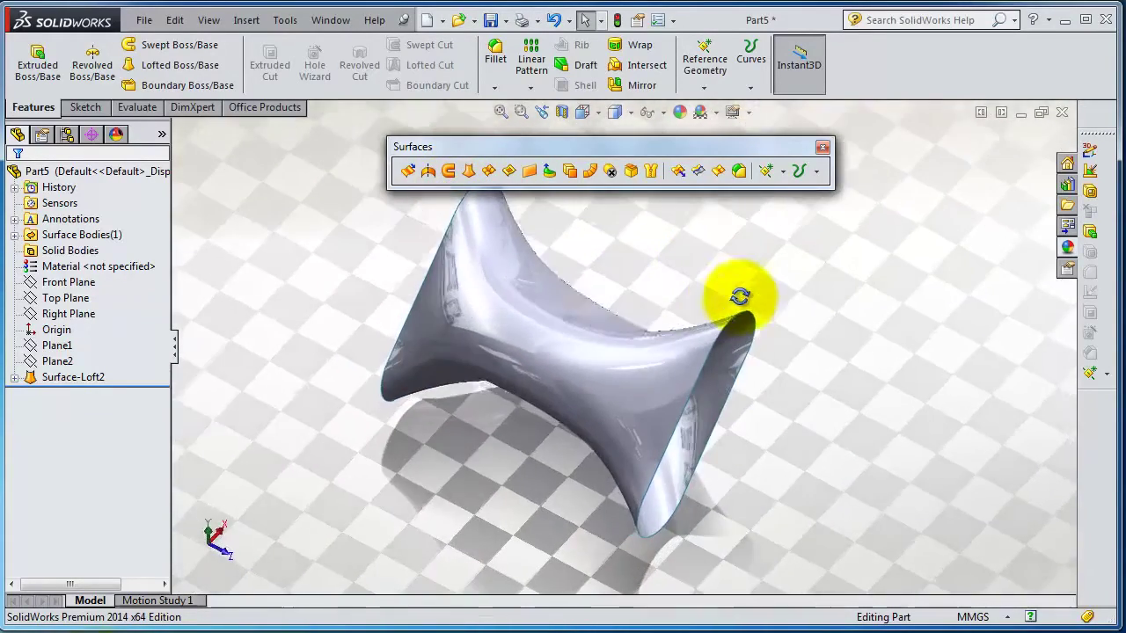
pyautogui.click(88, 377)
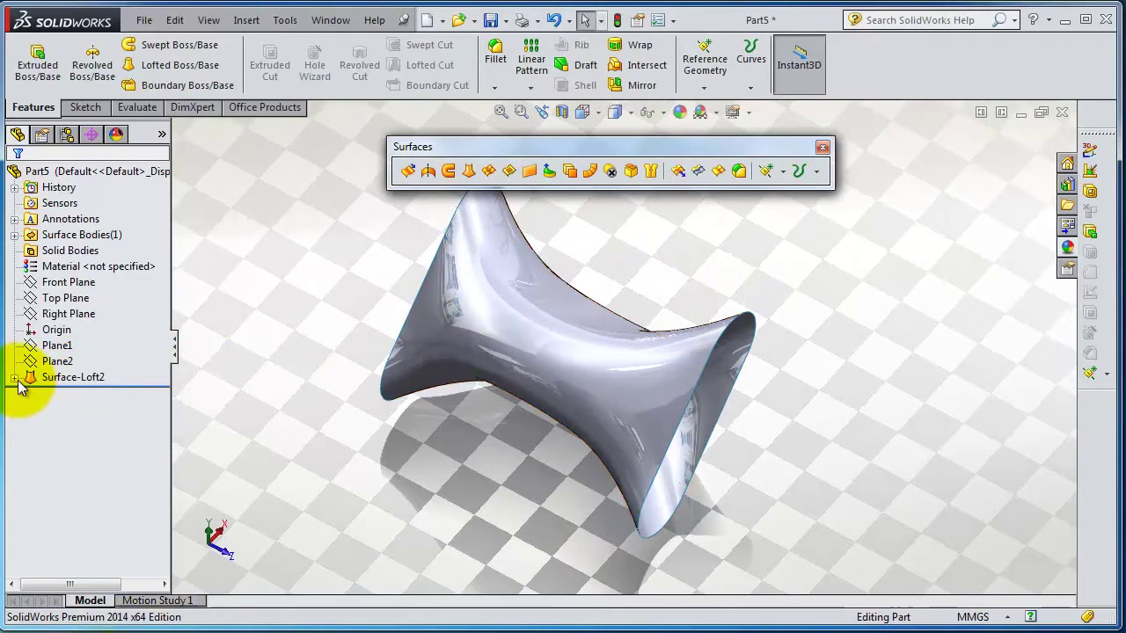
pyautogui.click(15, 377)
# Delete the Surface-Loft2 feature and confirm the deletion
pyautogui.click(69, 377)
pyautogui.rightClick(71, 380)
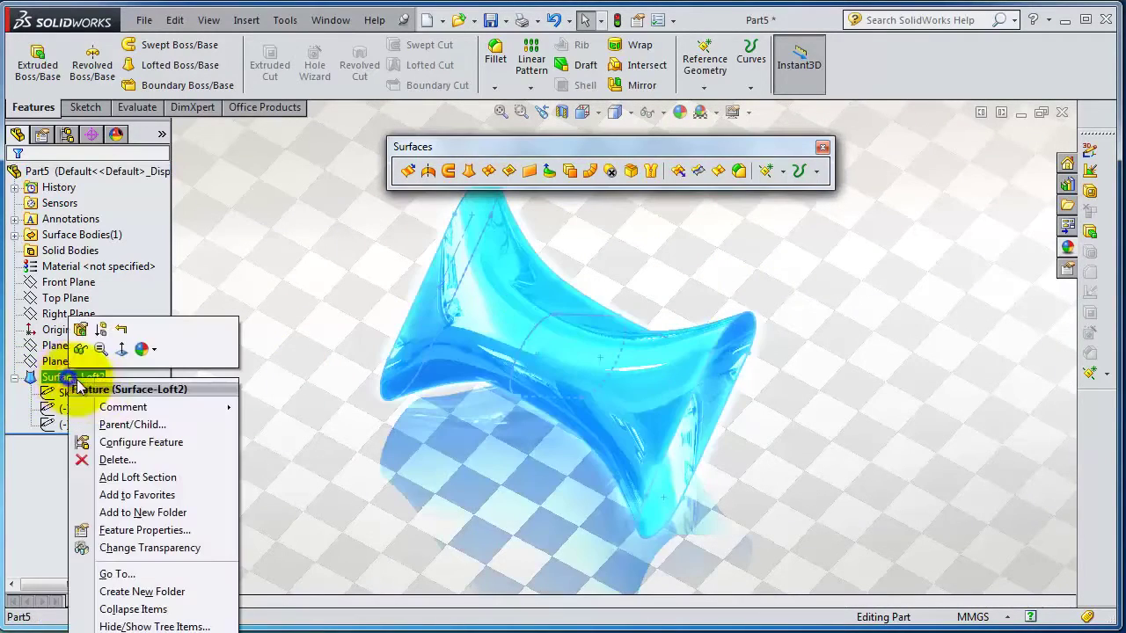
pyautogui.click(105, 459)
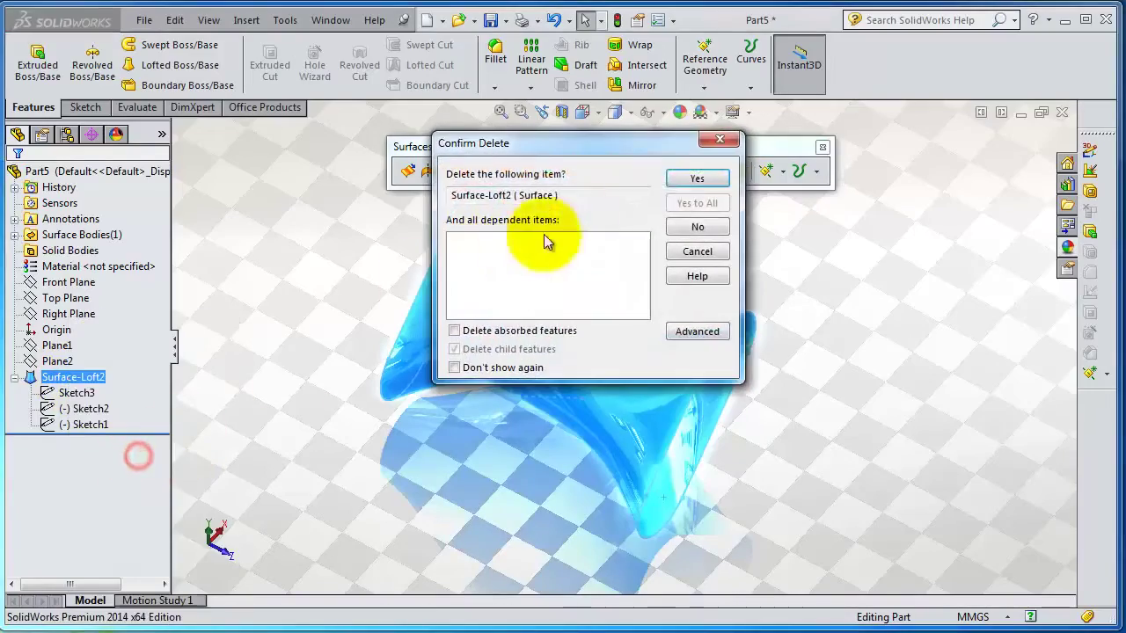
pyautogui.click(695, 179)
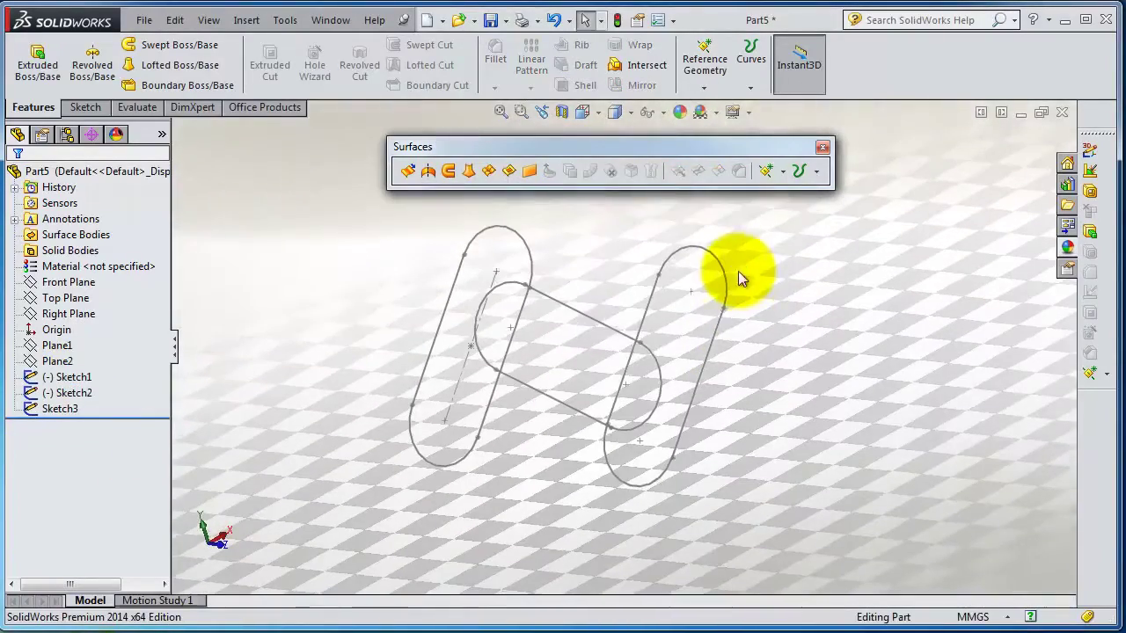
# Orbit around the three remaining profile sketches and select Right Plane
pyautogui.moveTo(545, 310)
pyautogui.mouseDown(button='middle')
pyautogui.moveTo(636, 326)
pyautogui.moveTo(673, 442)
pyautogui.moveTo(659, 442)
pyautogui.moveTo(724, 417)
pyautogui.moveTo(680, 432)
pyautogui.mouseUp(button='middle')
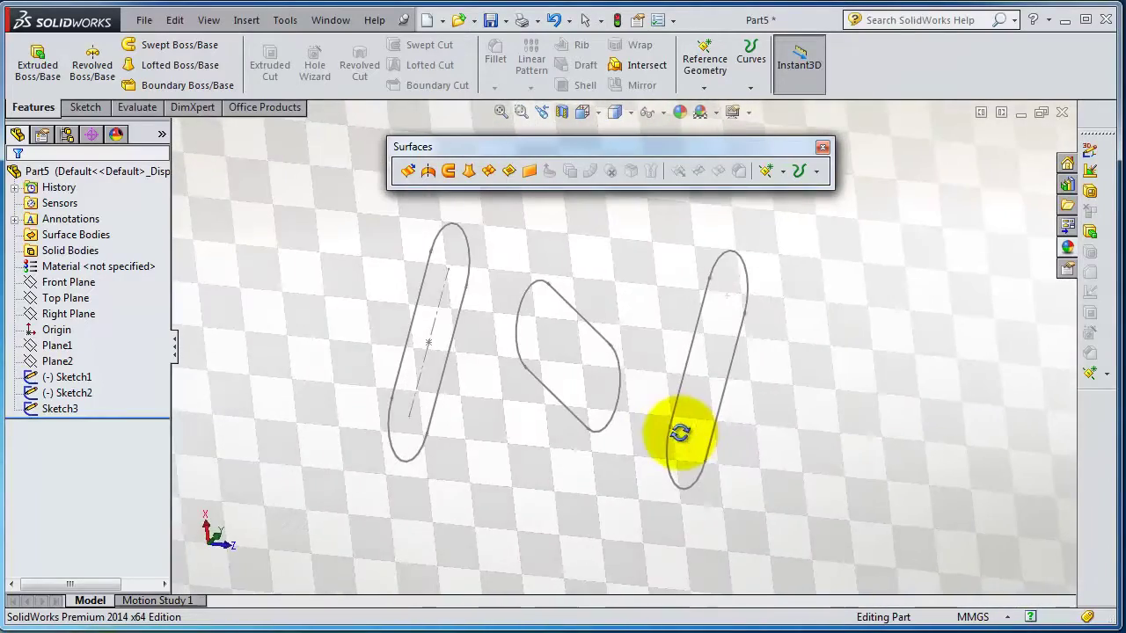
pyautogui.scroll(5, 621, 343)
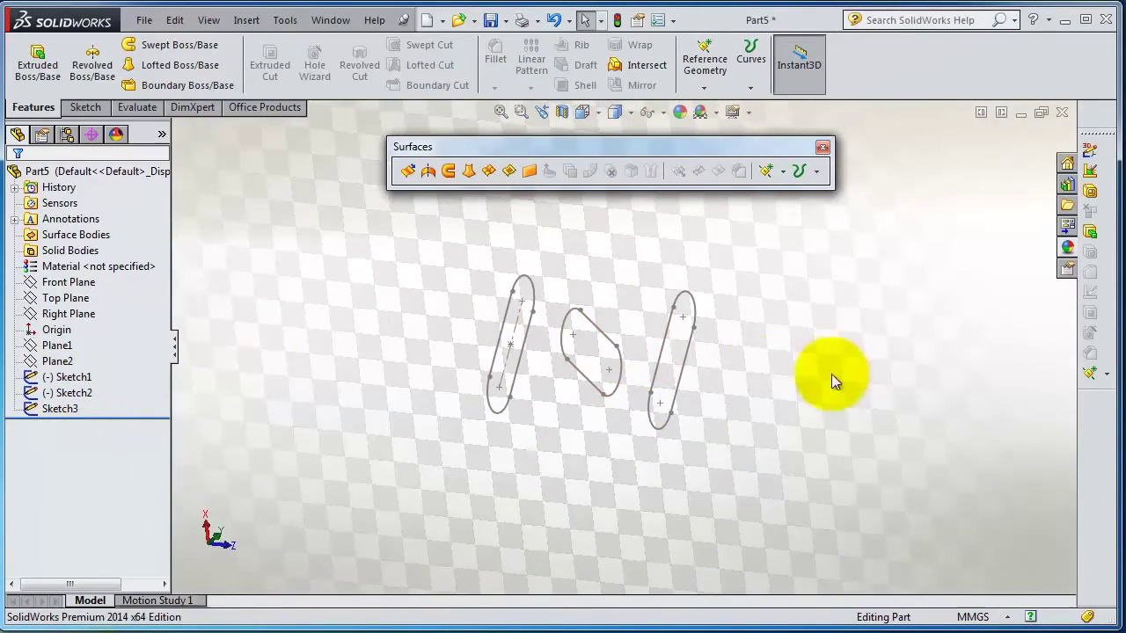
pyautogui.moveTo(776, 353)
pyautogui.mouseDown(button='middle')
pyautogui.moveTo(716, 410)
pyautogui.moveTo(624, 351)
pyautogui.moveTo(598, 360)
pyautogui.moveTo(597, 392)
pyautogui.mouseUp(button='middle')
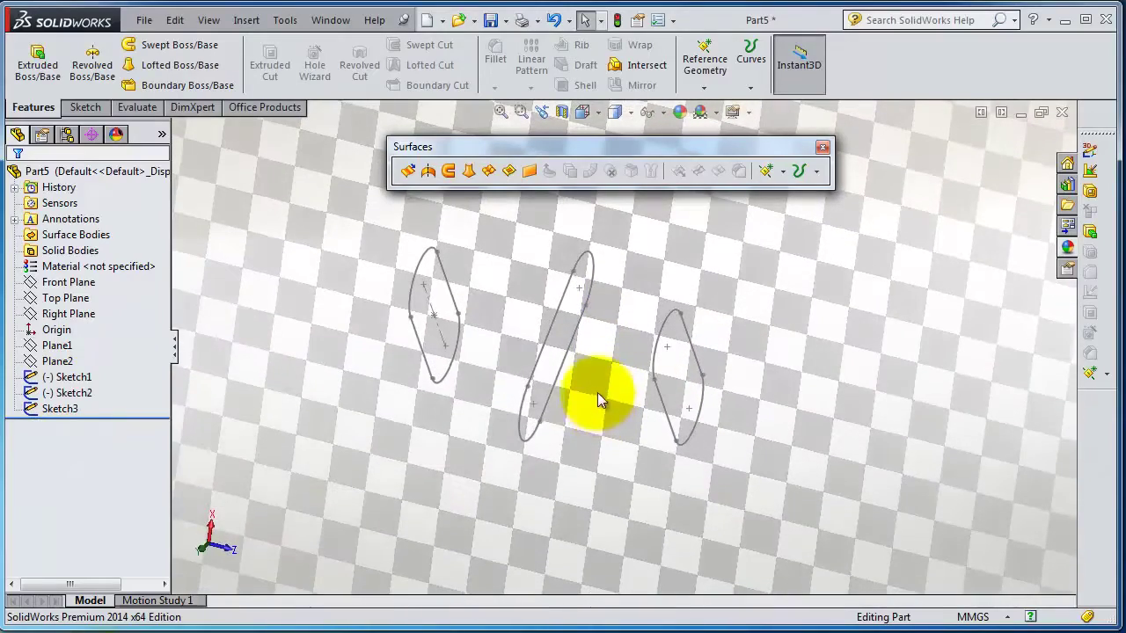
pyautogui.click(69, 313)
pyautogui.moveTo(313, 334)
pyautogui.mouseDown(button='middle')
pyautogui.moveTo(375, 405)
pyautogui.moveTo(435, 420)
pyautogui.moveTo(387, 469)
pyautogui.moveTo(325, 427)
pyautogui.moveTo(286, 428)
pyautogui.moveTo(322, 442)
pyautogui.moveTo(659, 350)
pyautogui.mouseUp(button='middle')
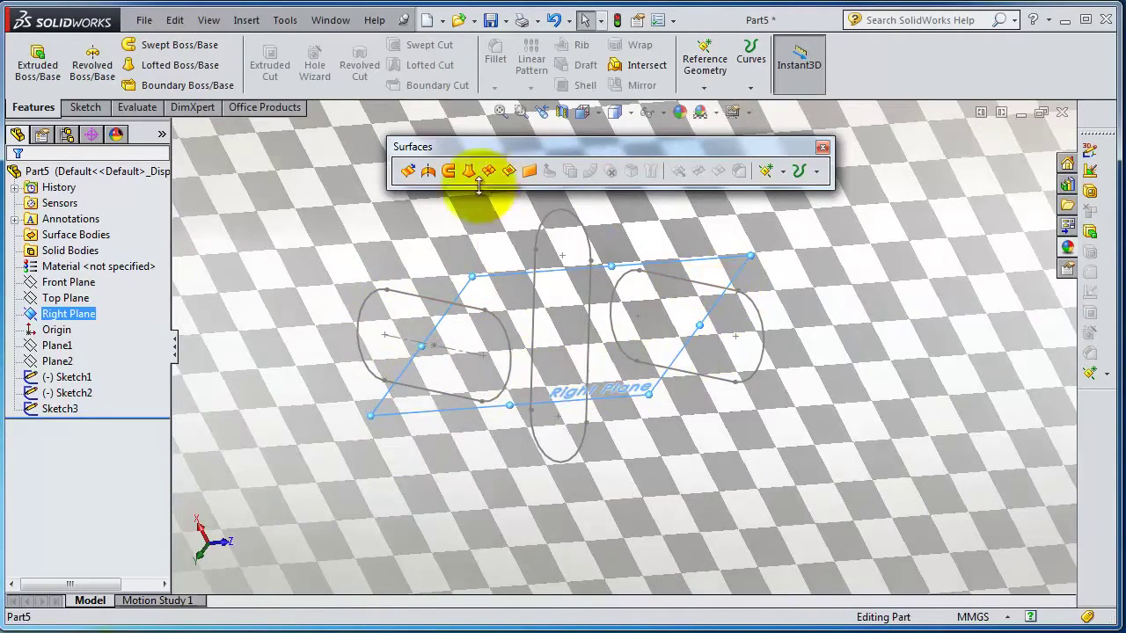
# Start a new sketch on Right Plane and view it face-on
pyautogui.keyDown('ctrl'); pyautogui.click(65, 298); pyautogui.keyUp('ctrl')
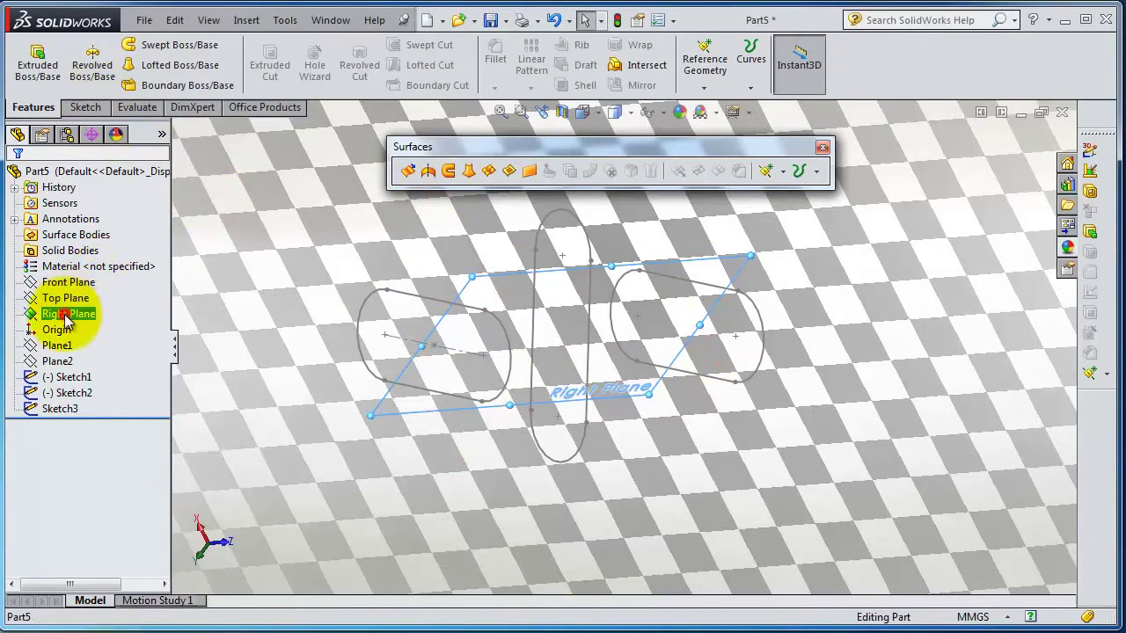
pyautogui.keyDown('ctrl'); pyautogui.click(72, 300); pyautogui.keyUp('ctrl')
pyautogui.click(78, 290)
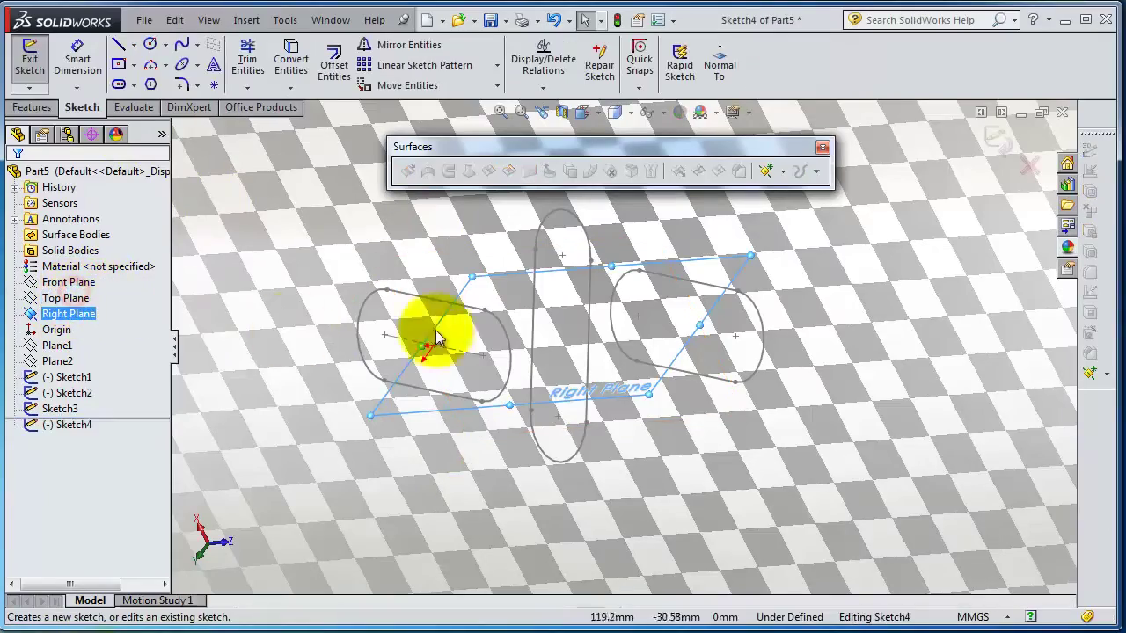
pyautogui.moveTo(615, 352)
pyautogui.mouseDown(button='middle')
pyautogui.moveTo(684, 321)
pyautogui.moveTo(606, 296)
pyautogui.moveTo(648, 205)
pyautogui.mouseUp(button='middle')
pyautogui.scroll(-6, 600, 299)
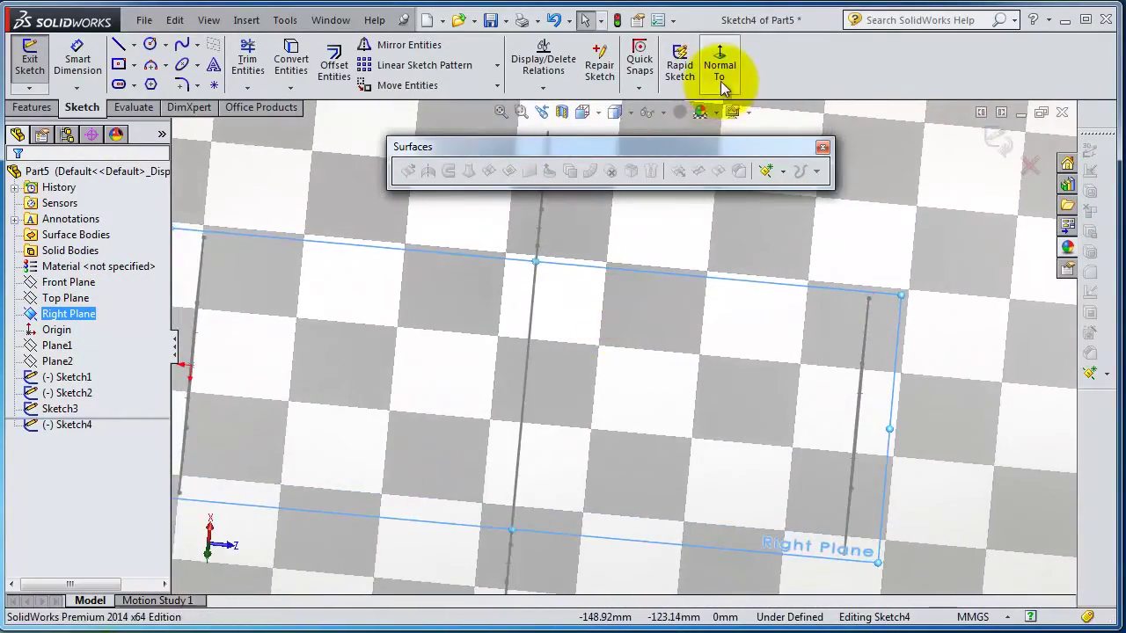
pyautogui.click(719, 82)
# Zoom and orbit the sketch, return to the face-on view, and cancel a started rectangle
pyautogui.scroll(2, 791, 374)
pyautogui.scroll(-2, 837, 326)
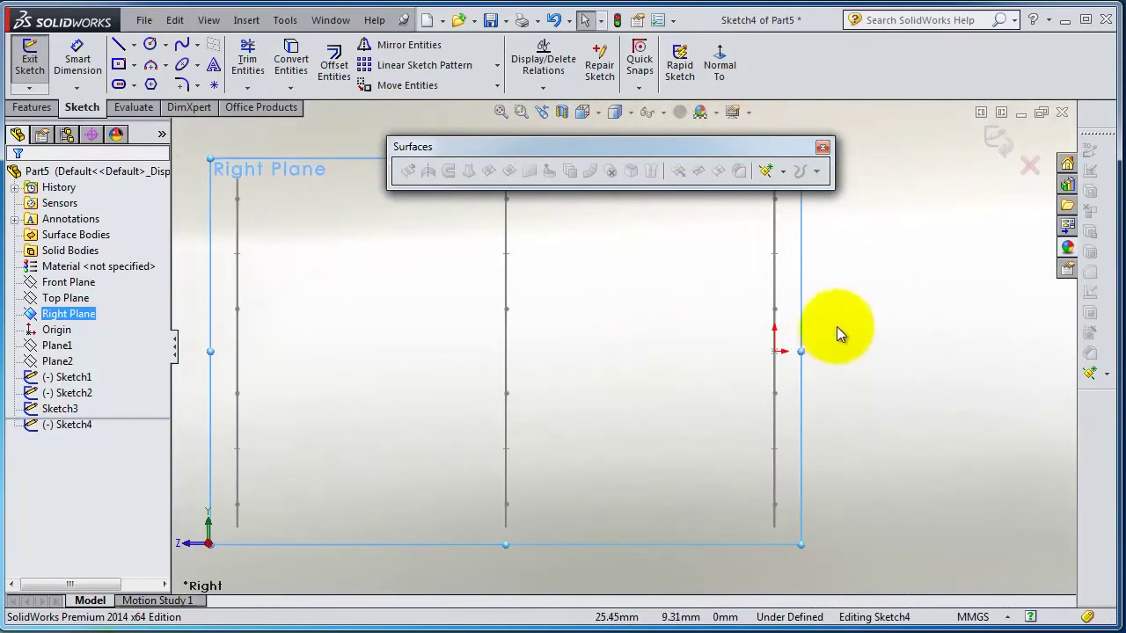
pyautogui.scroll(2, 809, 320)
pyautogui.scroll(-2, 752, 334)
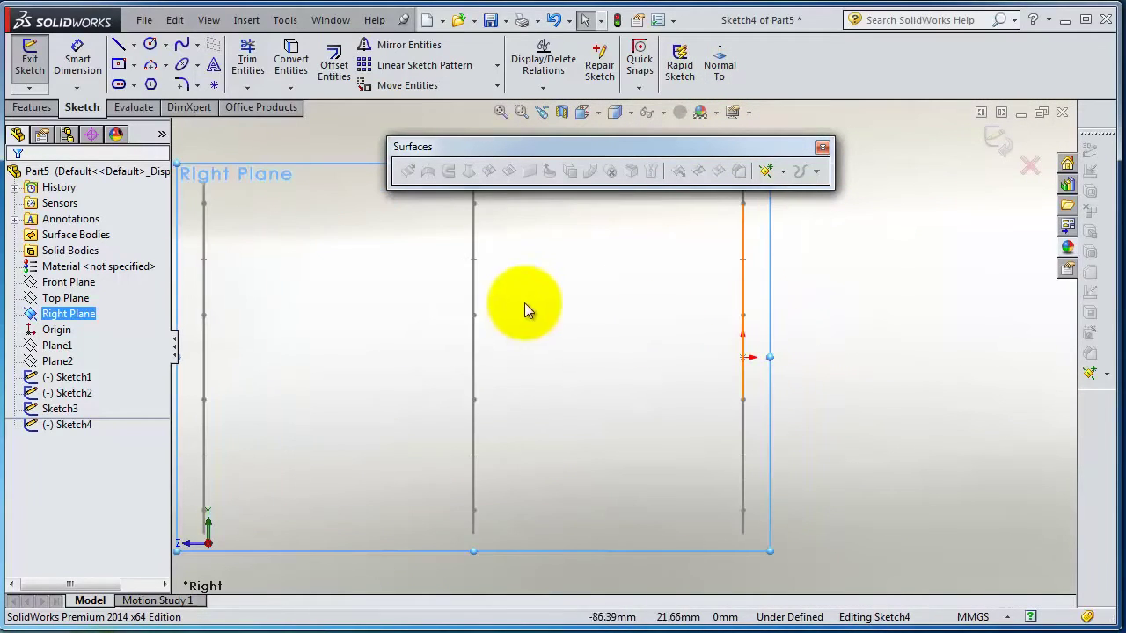
pyautogui.scroll(2, 713, 252)
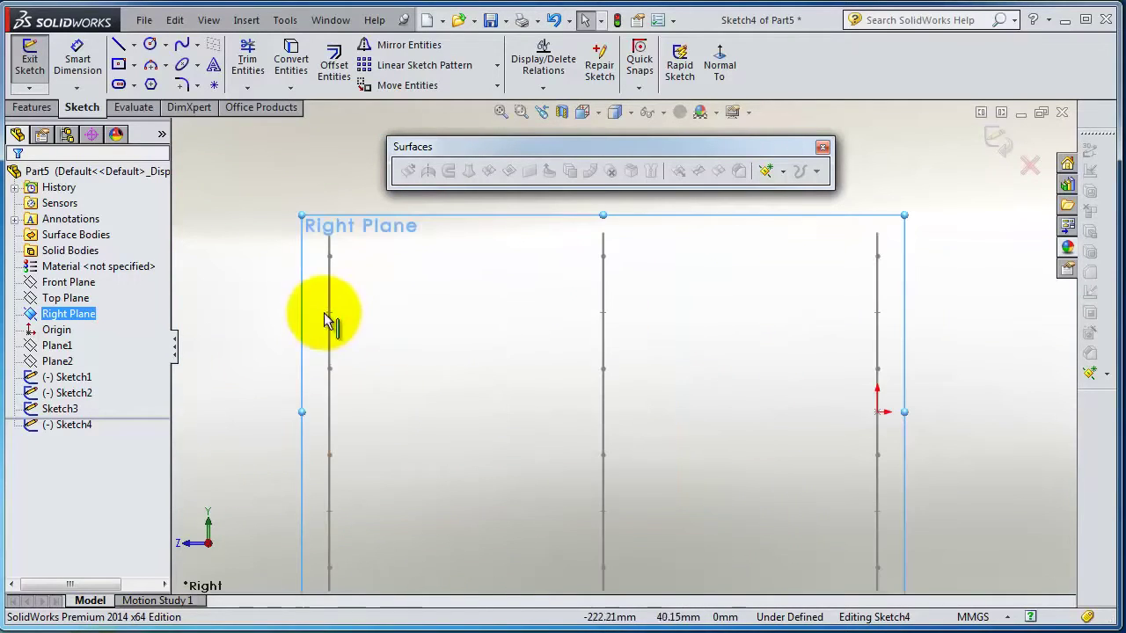
pyautogui.moveTo(381, 314)
pyautogui.mouseDown(button='middle')
pyautogui.moveTo(420, 323)
pyautogui.moveTo(407, 328)
pyautogui.moveTo(434, 392)
pyautogui.moveTo(469, 404)
pyautogui.moveTo(409, 334)
pyautogui.moveTo(399, 256)
pyautogui.moveTo(382, 259)
pyautogui.moveTo(420, 296)
pyautogui.moveTo(392, 268)
pyautogui.mouseUp(button='middle')
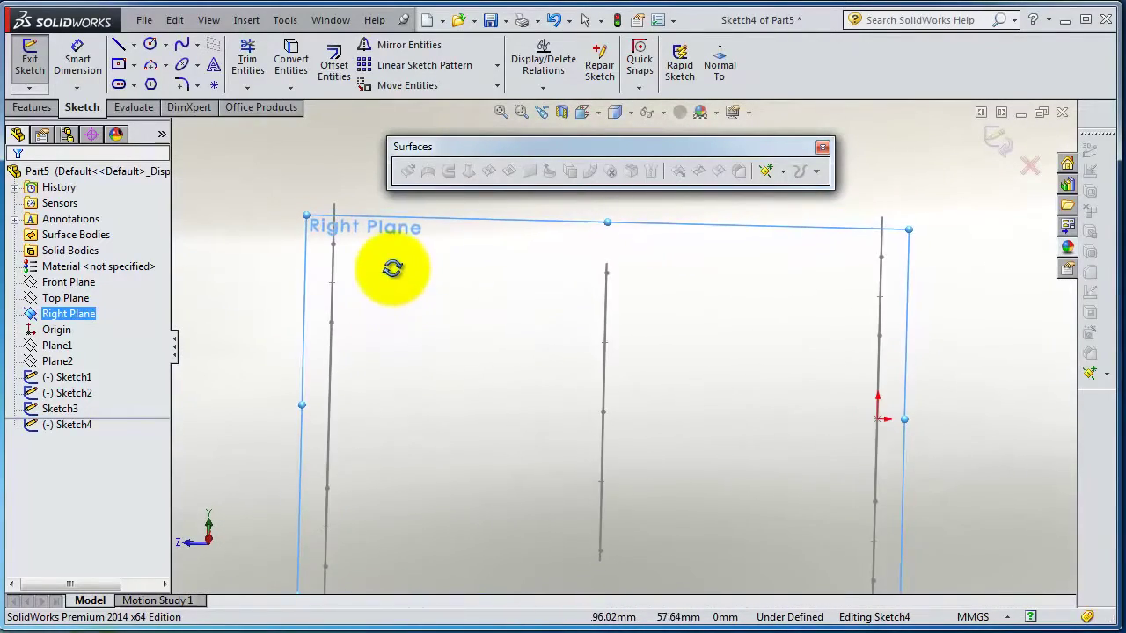
pyautogui.click(721, 60)
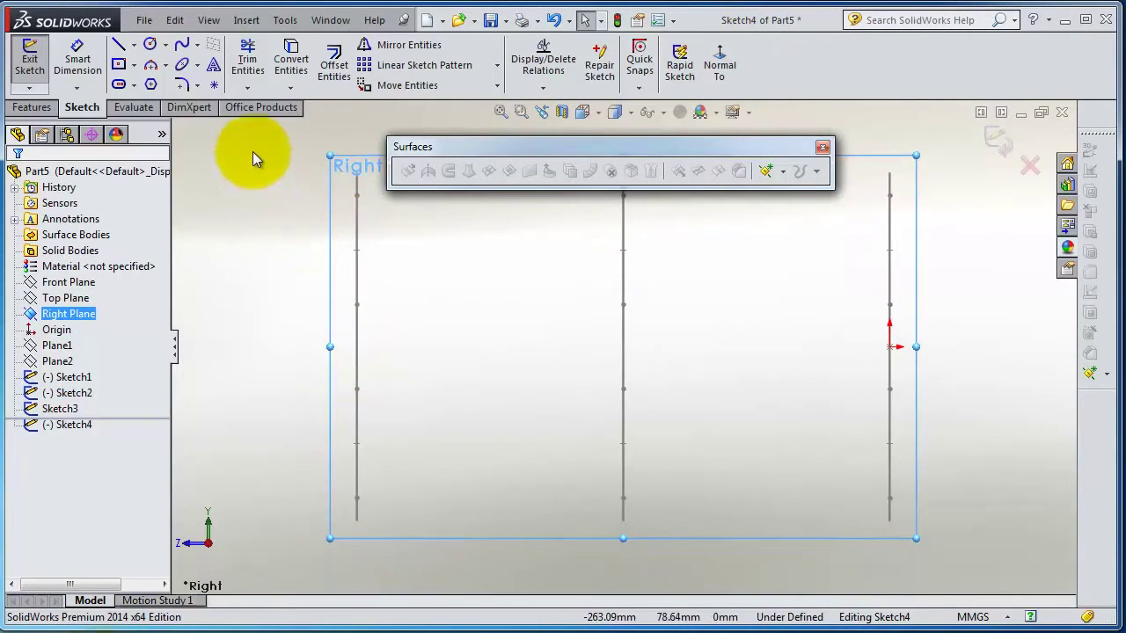
pyautogui.moveTo(252, 151)
pyautogui.mouseDown()
pyautogui.moveTo(391, 225)
pyautogui.moveTo(865, 306)
pyautogui.moveTo(881, 362)
pyautogui.moveTo(1002, 478)
pyautogui.moveTo(880, 608)
pyautogui.moveTo(349, 564)
pyautogui.moveTo(312, 514)
pyautogui.mouseUp()
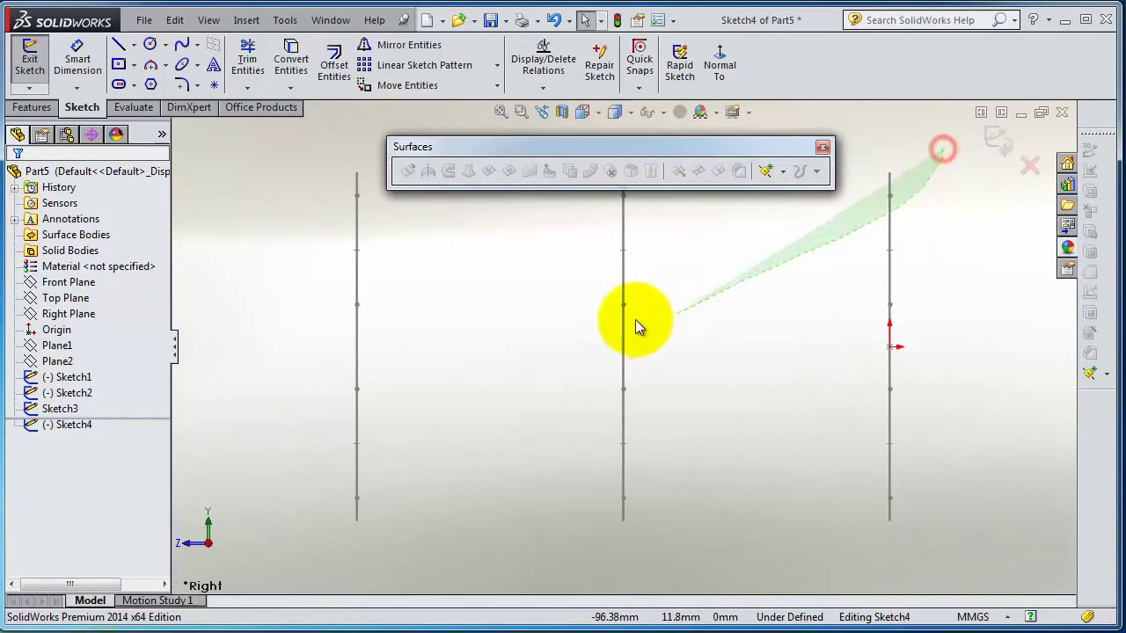
pyautogui.moveTo(635, 325); pyautogui.dragTo(554, 334)
pyautogui.moveTo(314, 156); pyautogui.dragTo(545, 374, button='right')
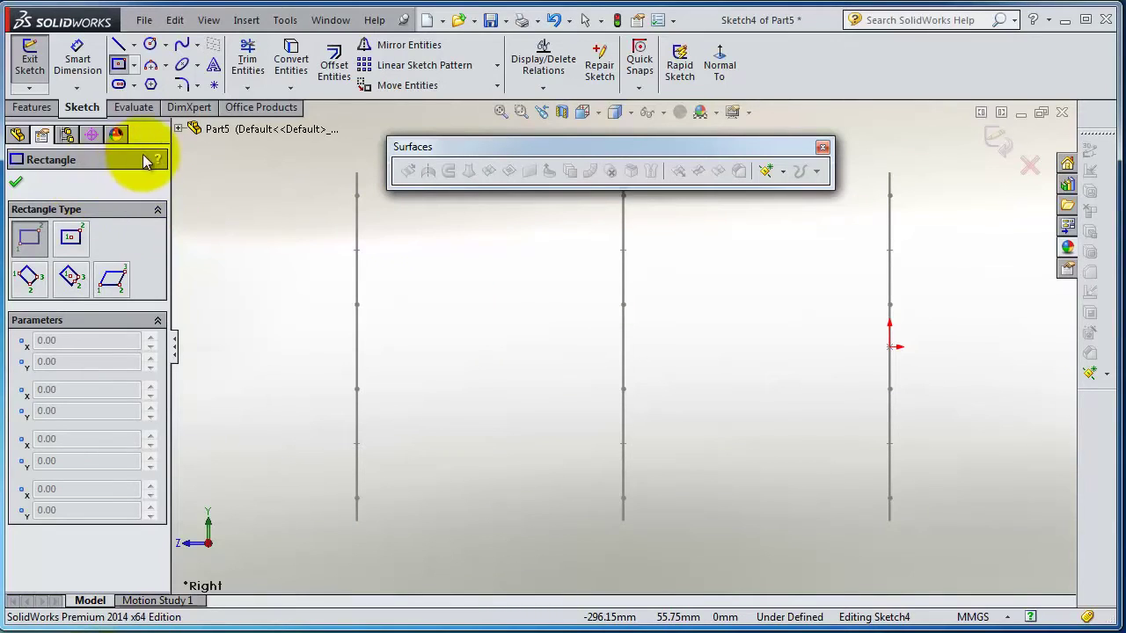
pyautogui.press('Escape')
# Copy the edge-on profile lines into Sketch4 with Convert Entities
pyautogui.click(357, 284)
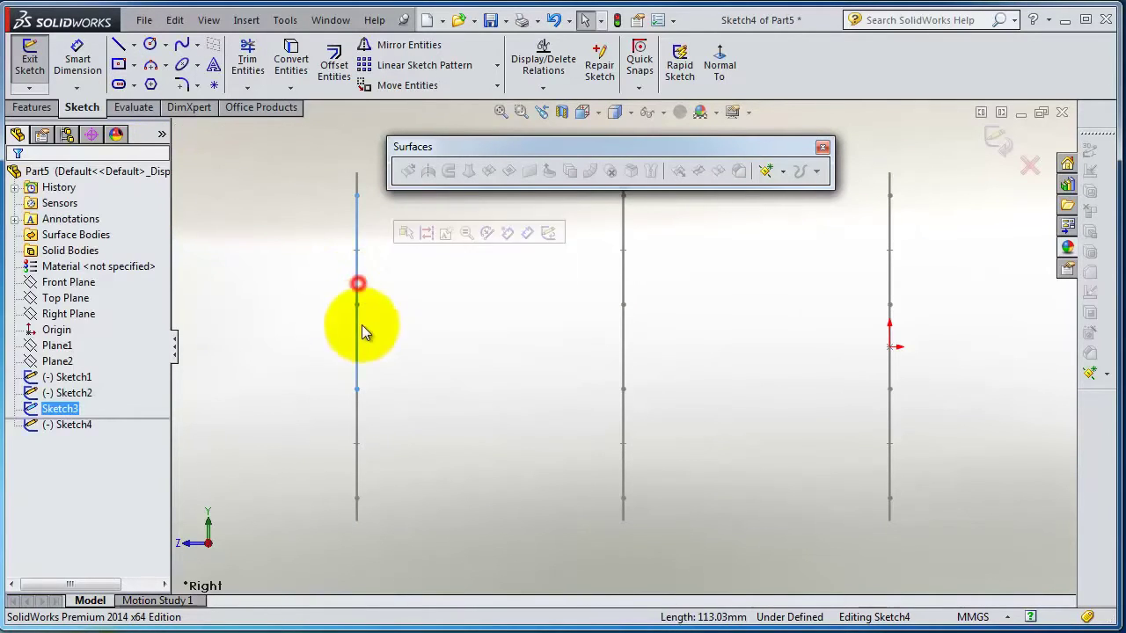
pyautogui.keyDown('ctrl'); pyautogui.click(624, 318); pyautogui.keyUp('ctrl')
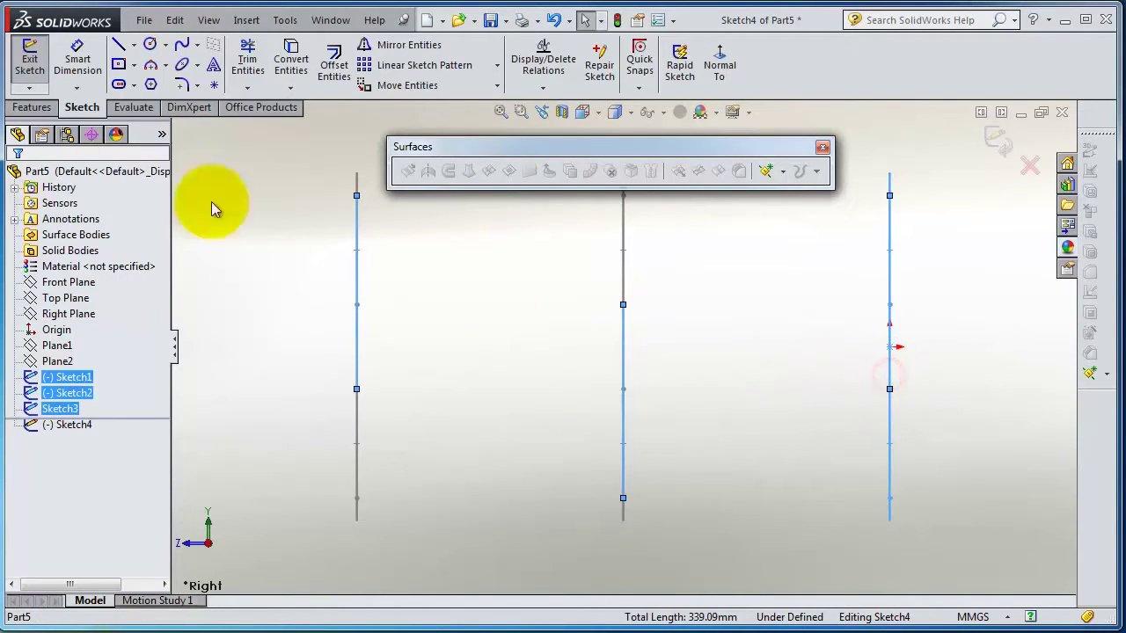
pyautogui.click(308, 68)
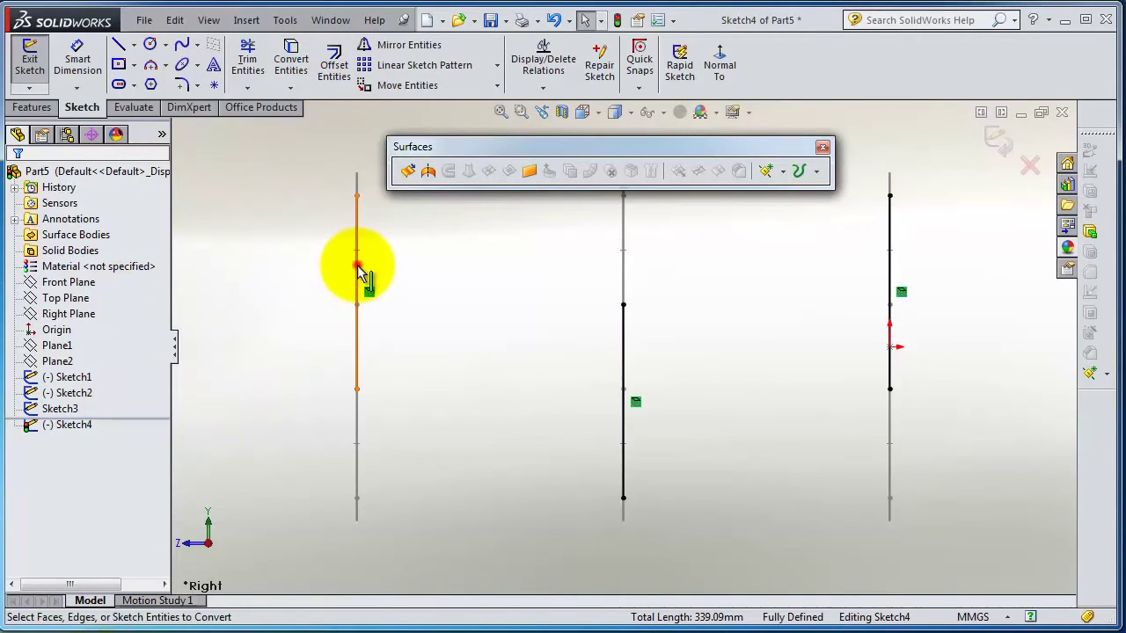
# Adjust the converted left, middle and right lines through their context toolbars
pyautogui.click(358, 266)
pyautogui.click(431, 209)
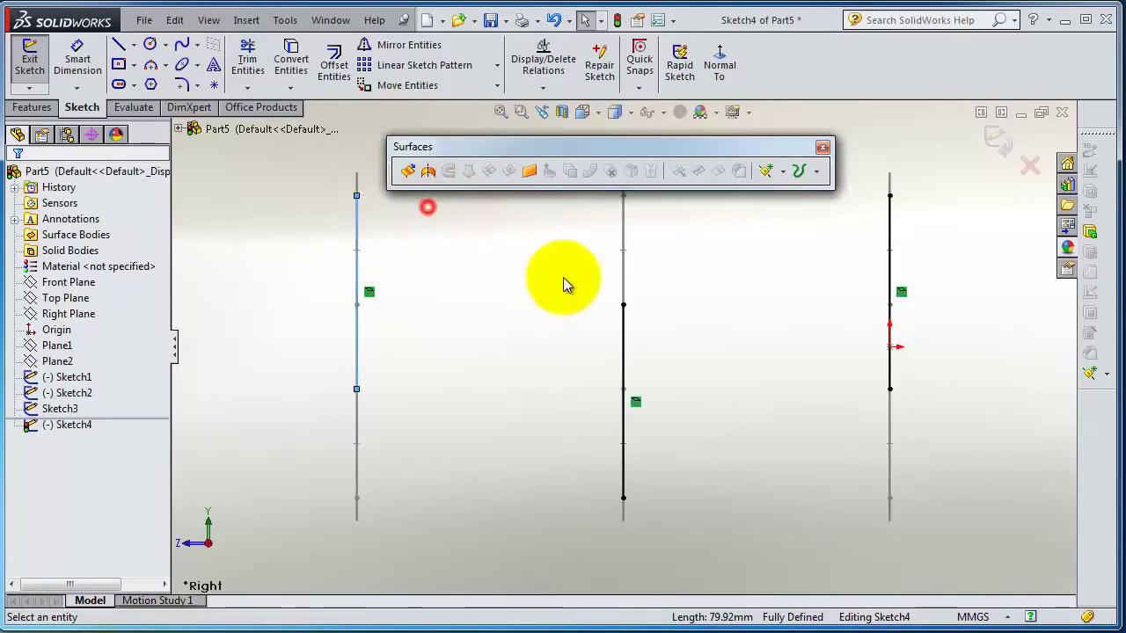
pyautogui.click(622, 322)
pyautogui.click(694, 270)
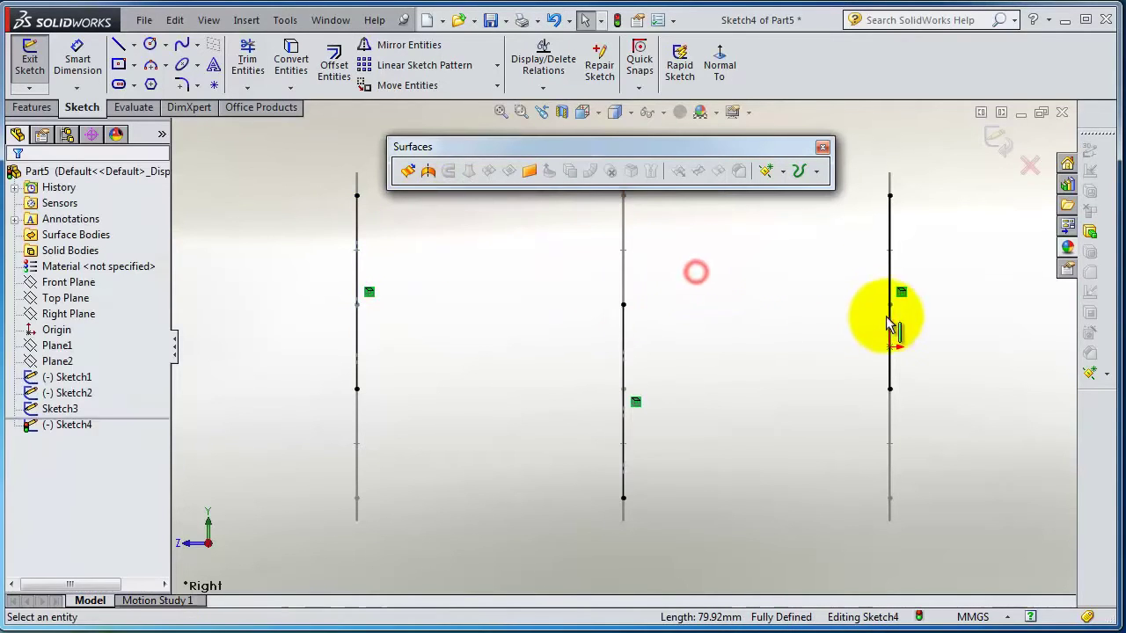
pyautogui.click(890, 317)
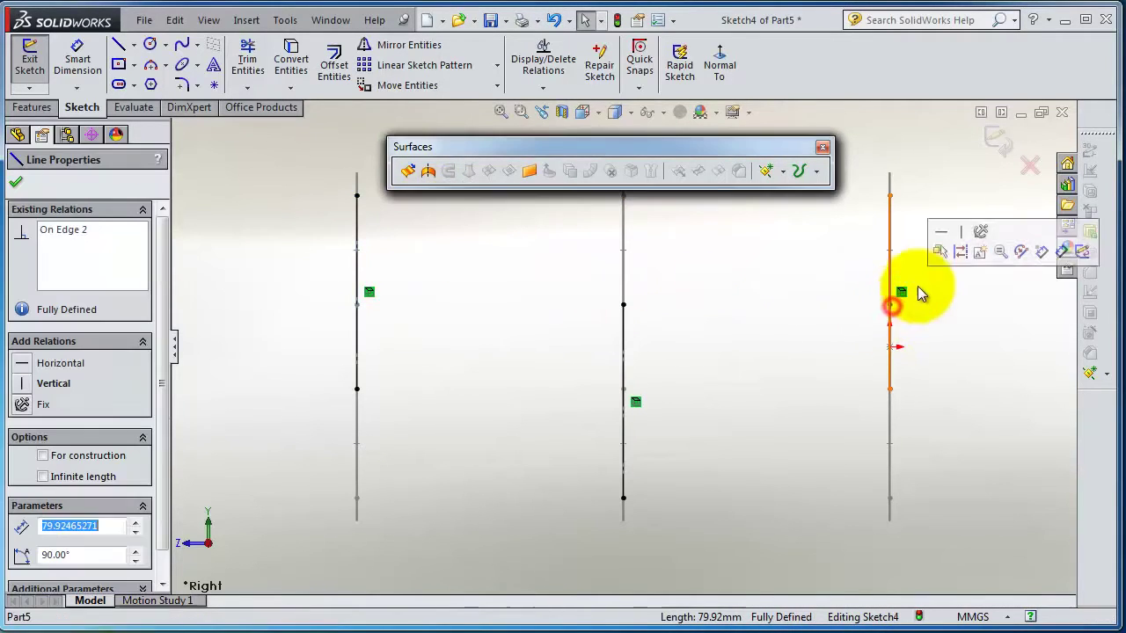
pyautogui.click(960, 255)
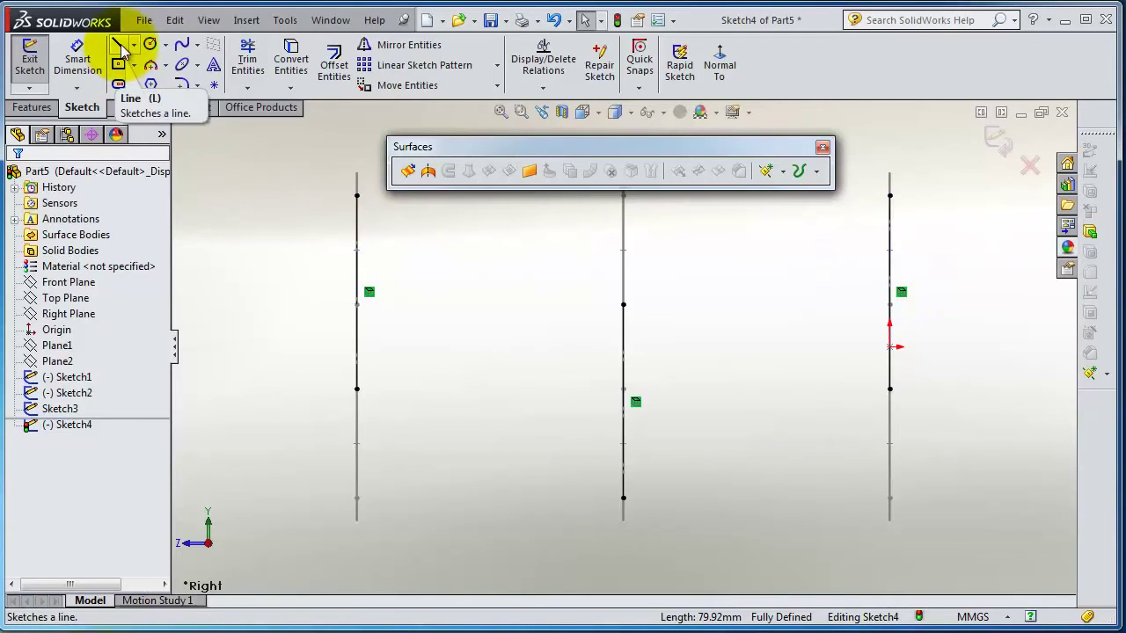
# Draw a spline from the left line's top, over a peak, through the middle line, a trough and the right line
pyautogui.click(181, 44)
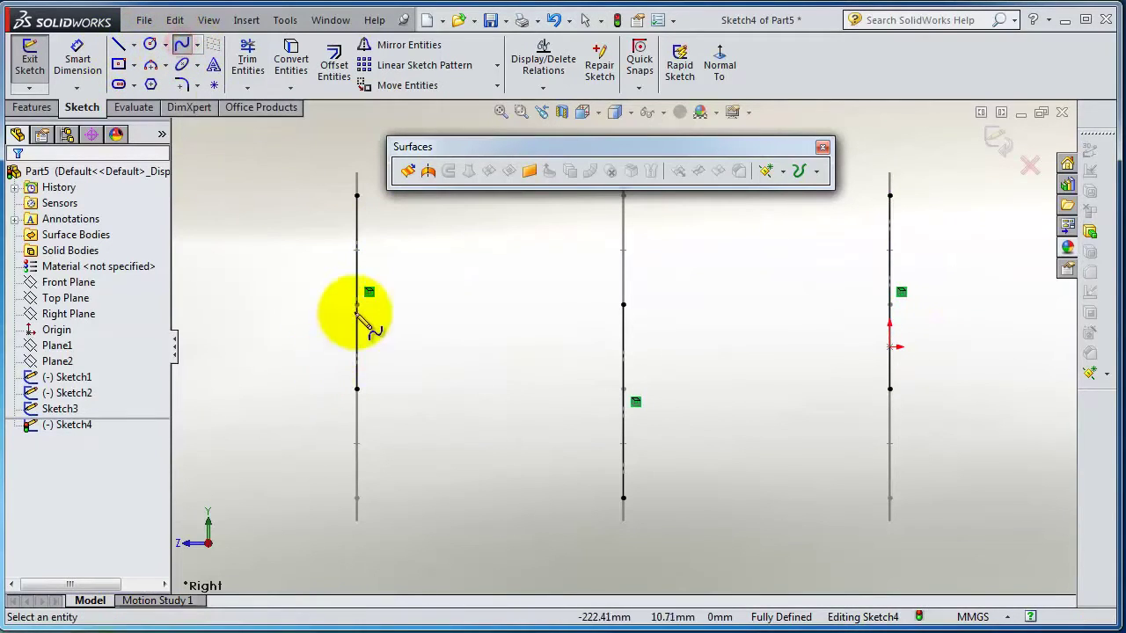
pyautogui.click(357, 195)
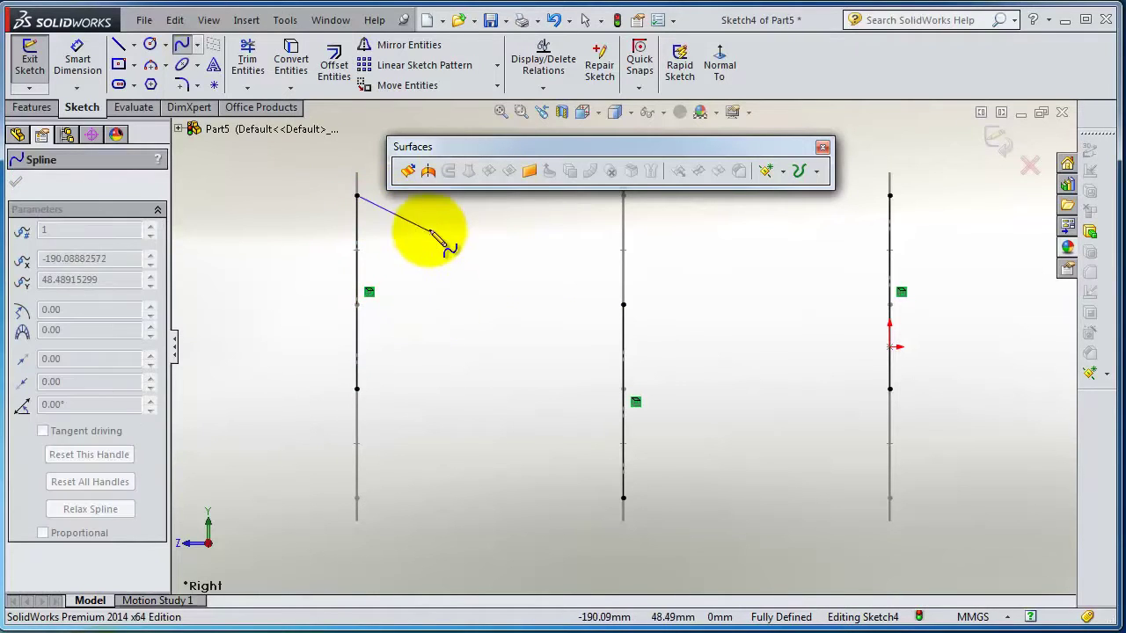
pyautogui.scroll(5, 420, 242)
pyautogui.click(559, 220)
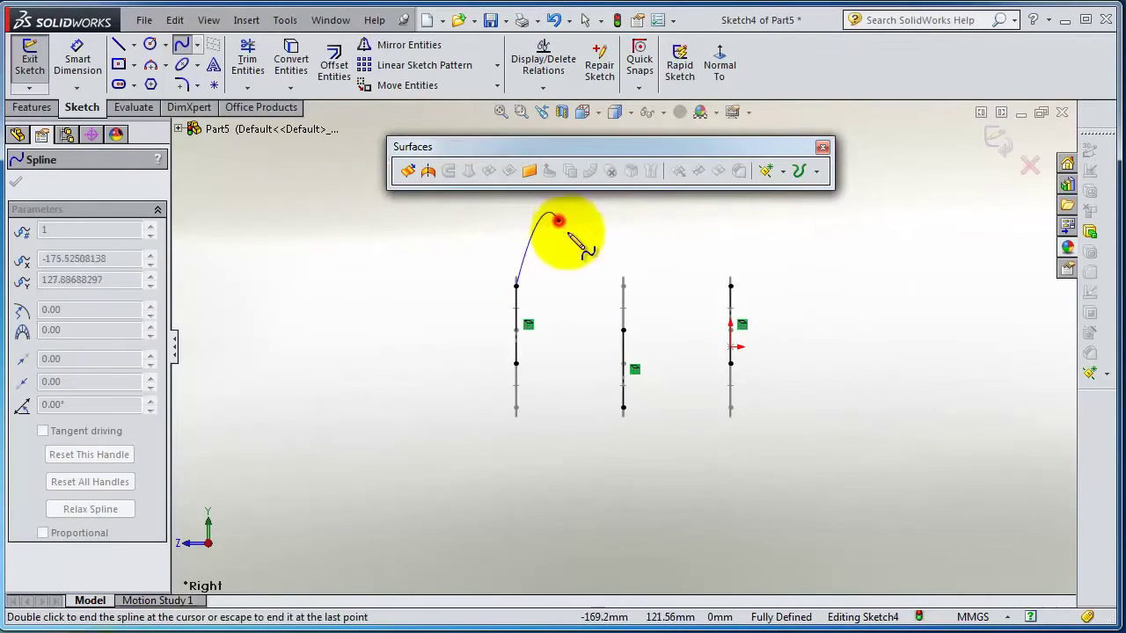
pyautogui.click(623, 331)
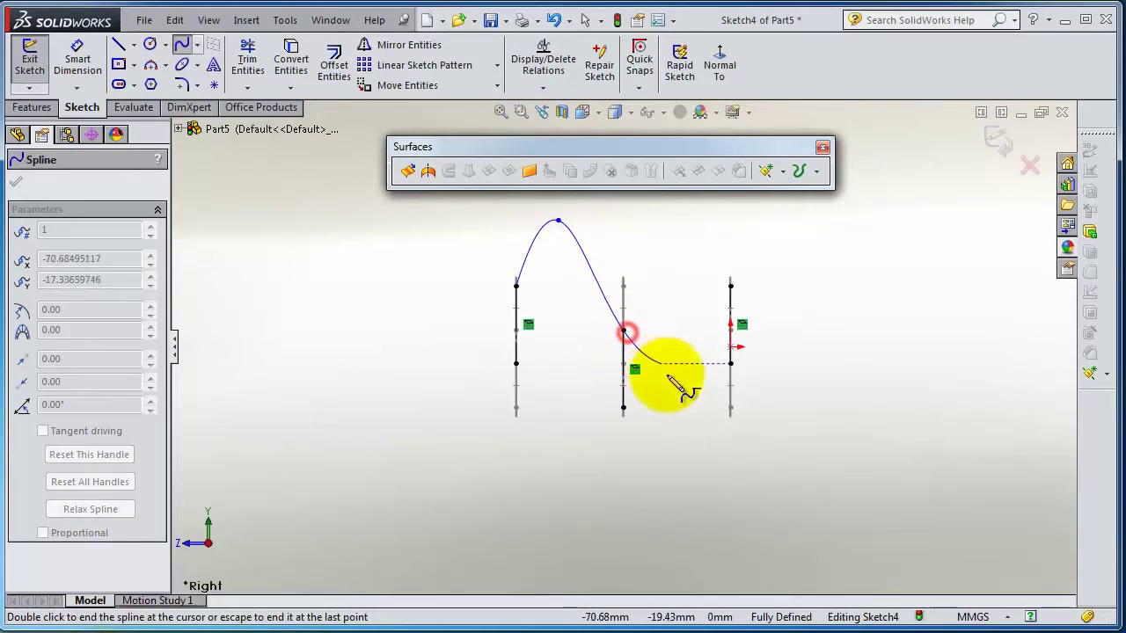
pyautogui.click(692, 425)
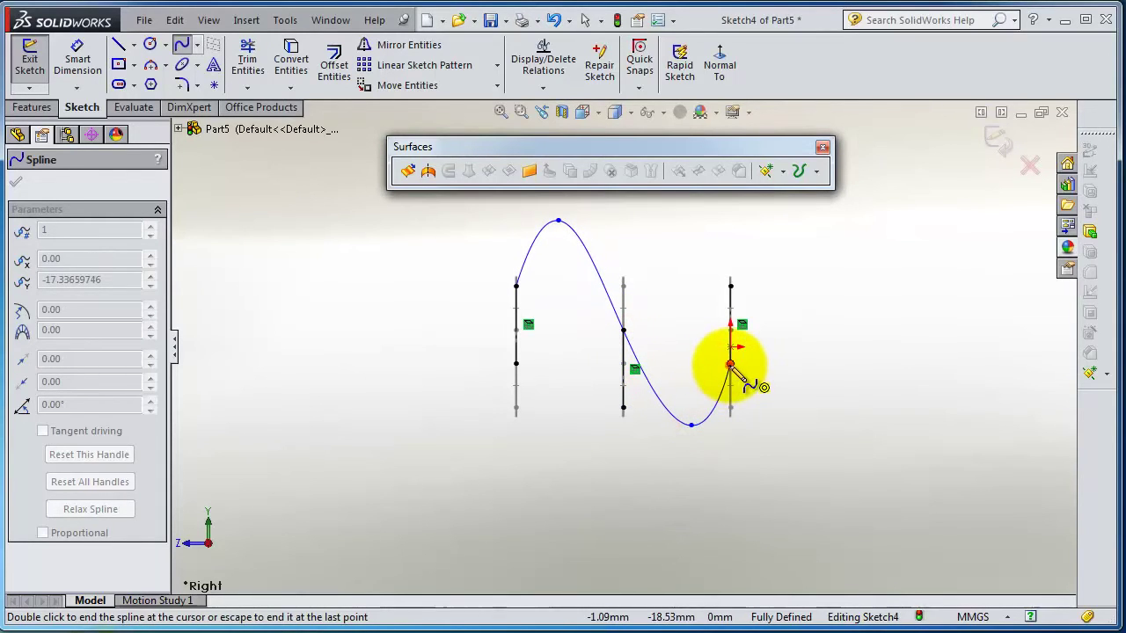
pyautogui.click(730, 363)
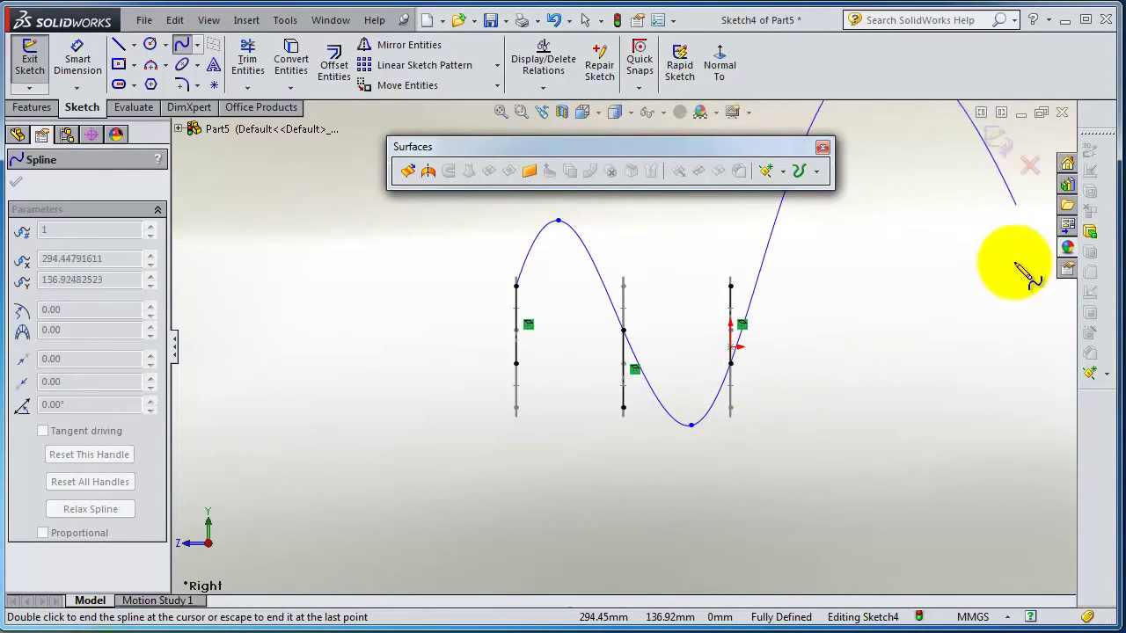
pyautogui.rightClick(1003, 308)
pyautogui.click(1009, 304)
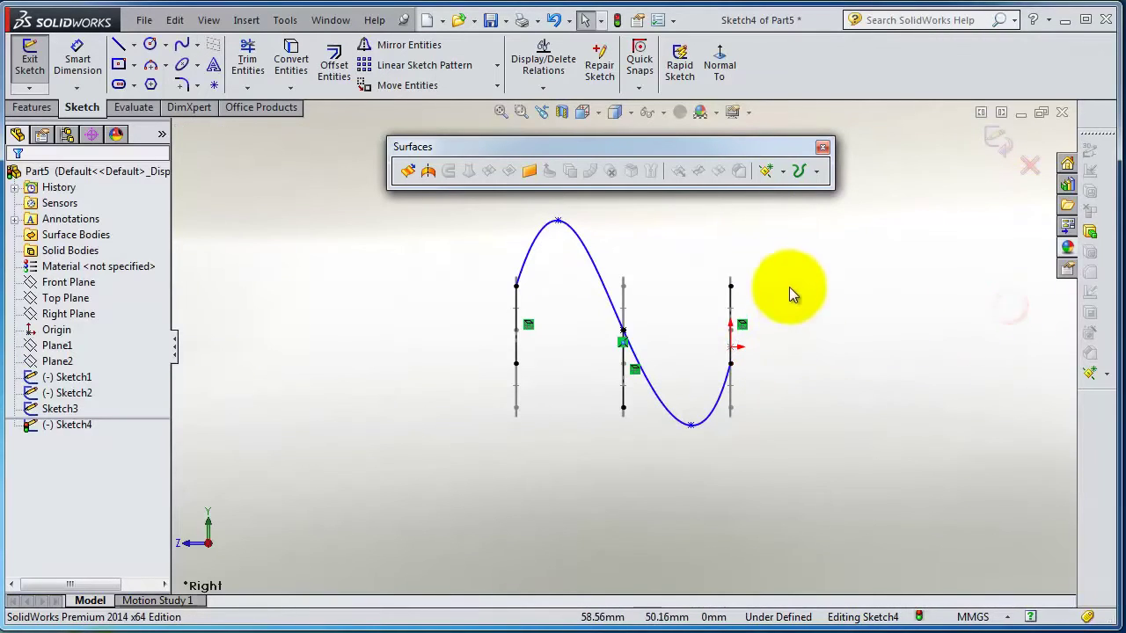
pyautogui.moveTo(788, 287); pyautogui.dragTo(753, 196, button='middle')
# Exit the sketch and start a lofted surface with profiles Sketch3, Sketch2 and Sketch1
pyautogui.click(1005, 159)
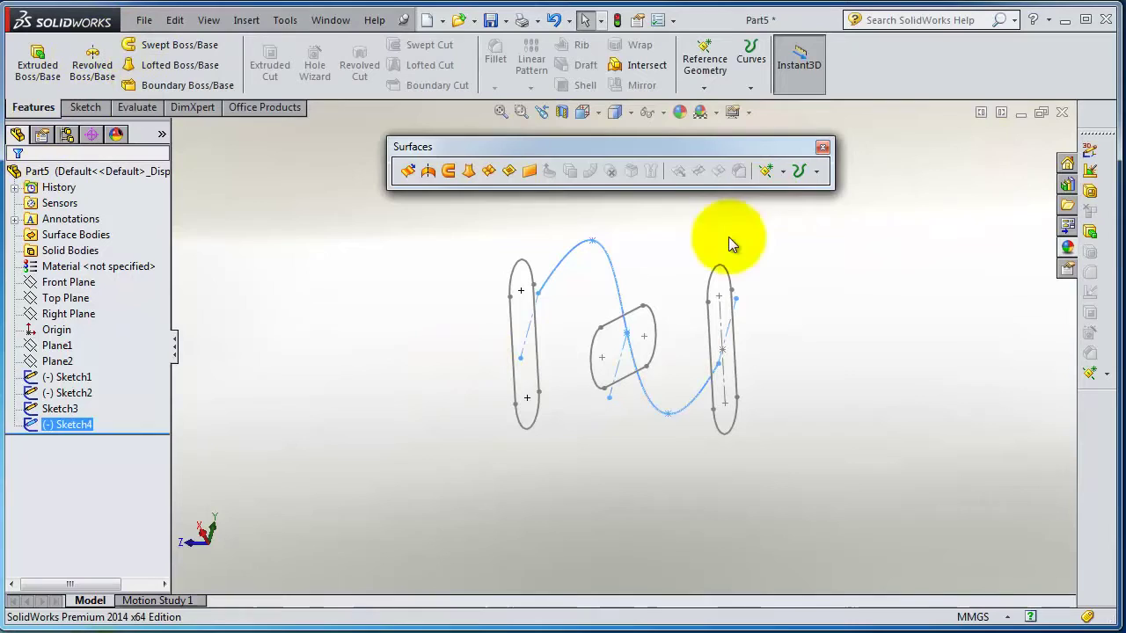
pyautogui.click(466, 173)
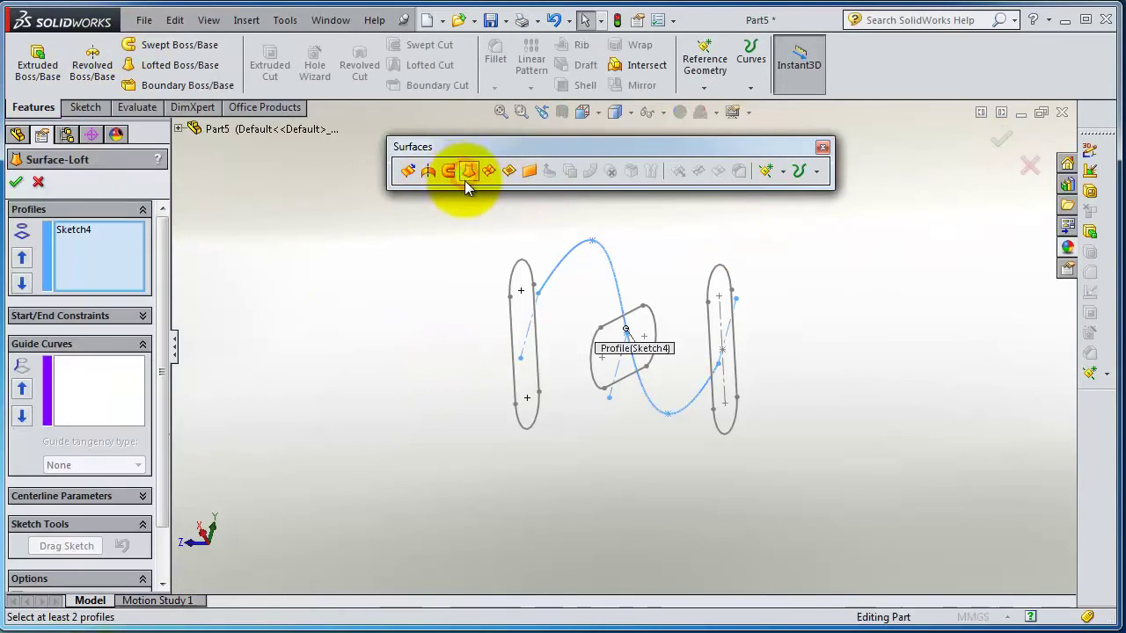
pyautogui.rightClick(105, 242)
pyautogui.click(149, 254)
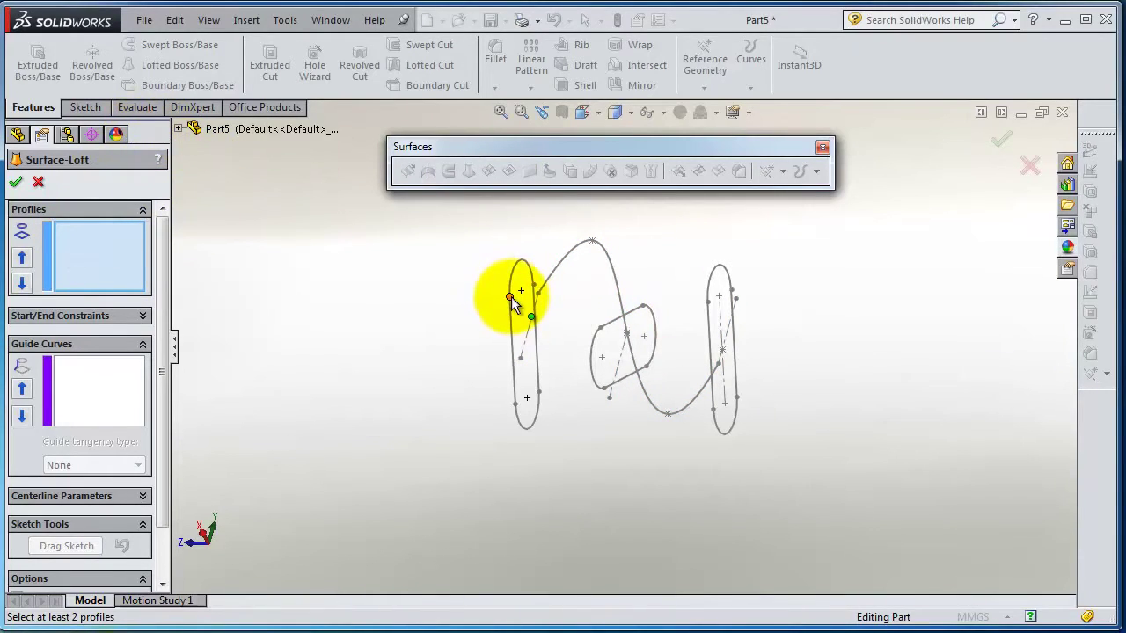
pyautogui.click(602, 328)
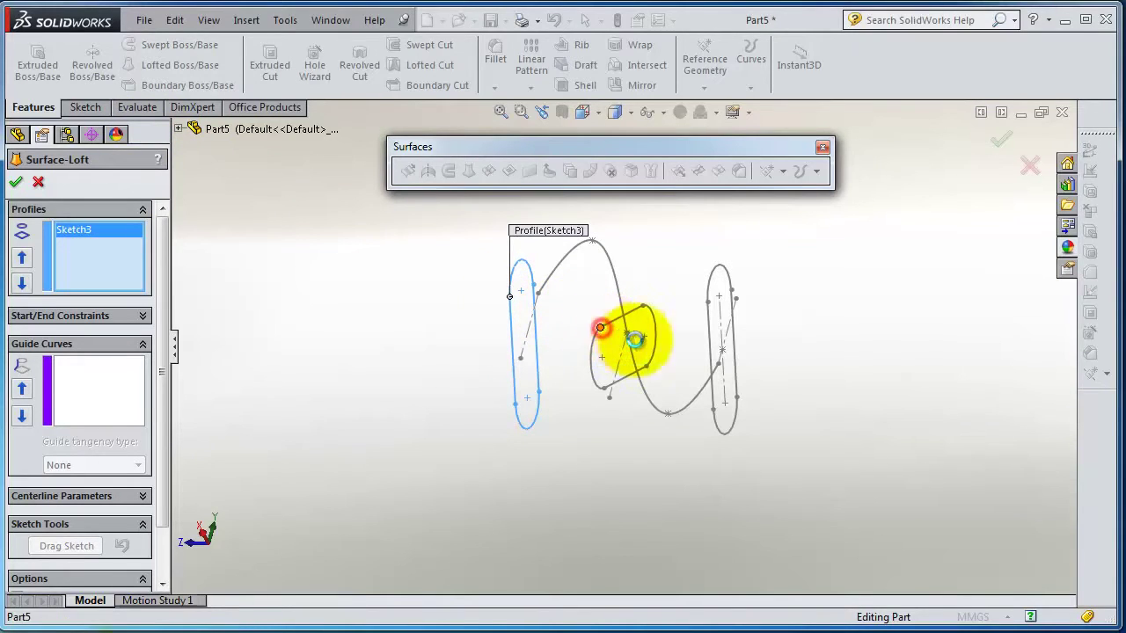
pyautogui.click(708, 304)
# Add the Sketch4 spline as the loft's guide curve and try to confirm it
pyautogui.moveTo(784, 352)
pyautogui.mouseDown(button='middle')
pyautogui.moveTo(823, 411)
pyautogui.moveTo(809, 361)
pyautogui.mouseUp(button='middle')
pyautogui.click(79, 389)
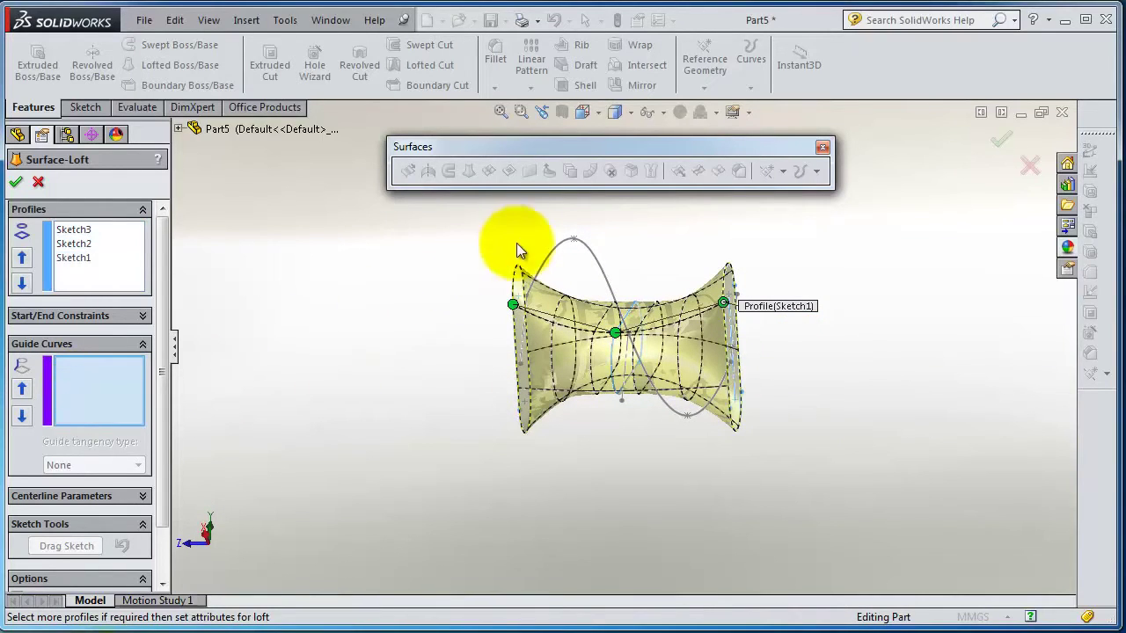
pyautogui.click(558, 244)
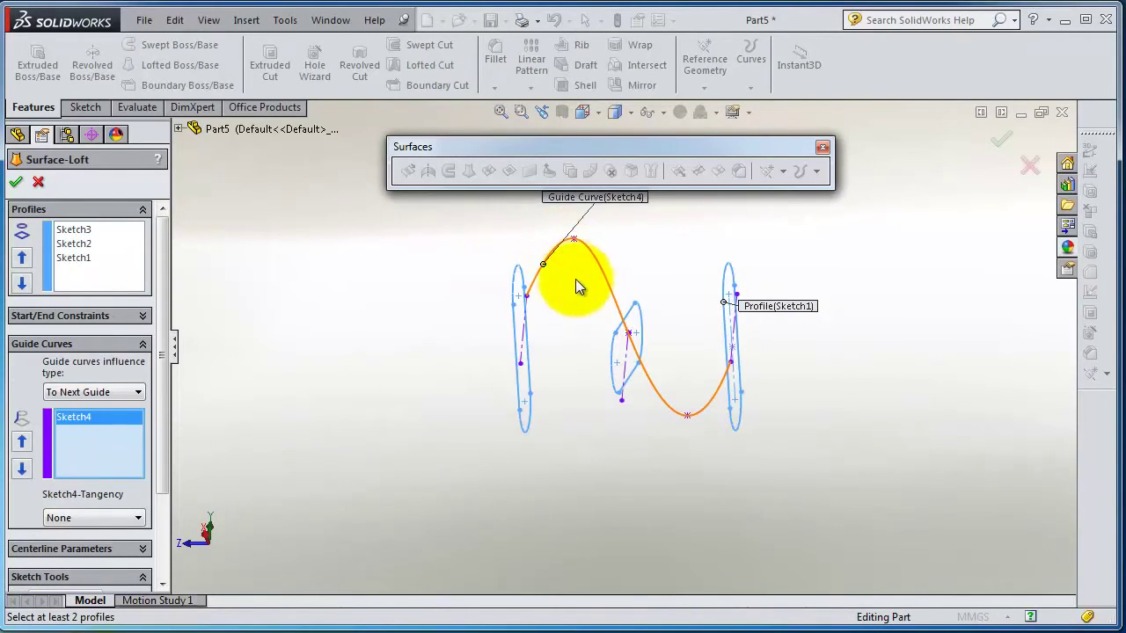
pyautogui.moveTo(578, 284)
pyautogui.mouseDown(button='middle')
pyautogui.moveTo(695, 293)
pyautogui.moveTo(553, 334)
pyautogui.moveTo(536, 297)
pyautogui.moveTo(519, 290)
pyautogui.mouseUp(button='middle')
pyautogui.click(16, 182)
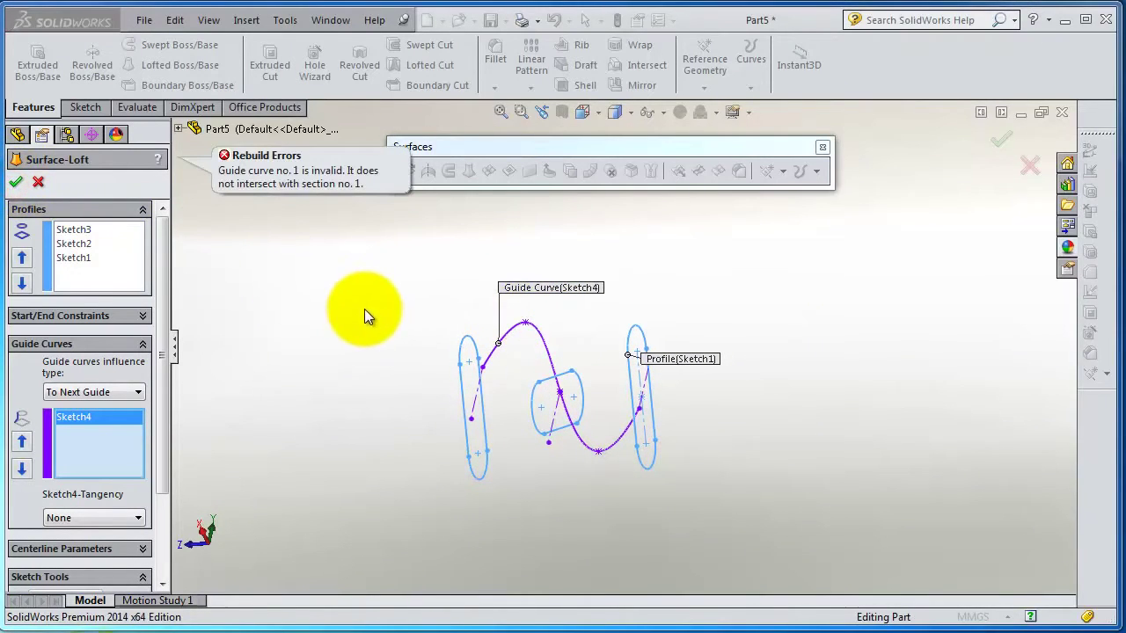
pyautogui.moveTo(517, 373); pyautogui.dragTo(684, 420, button='middle')
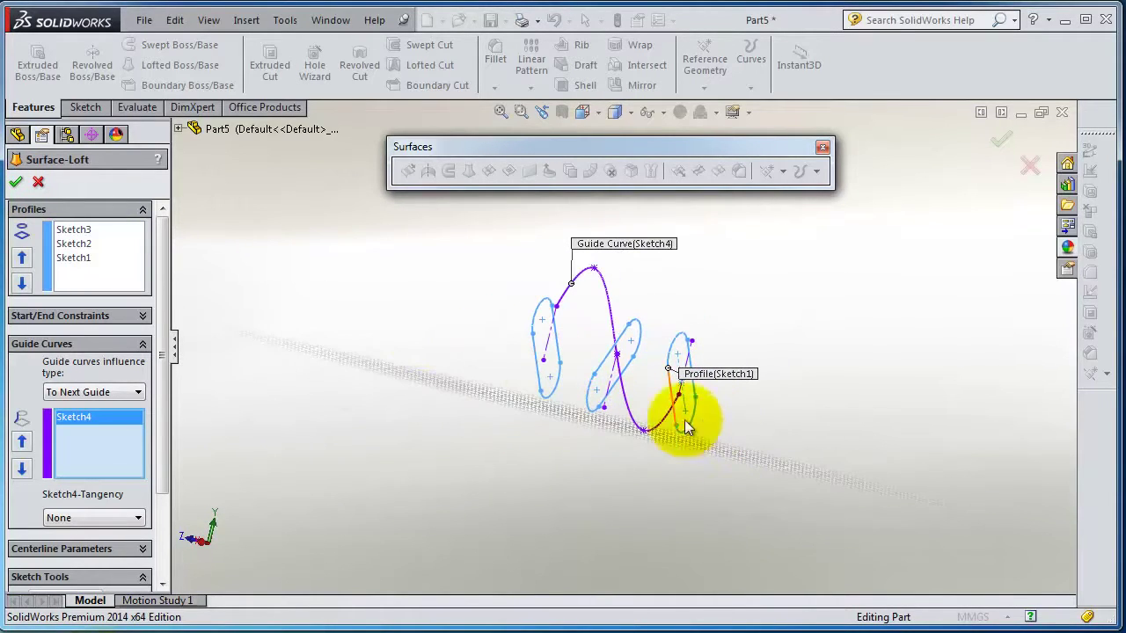
# Cancel the failed loft and delete Sketch4 with its spline
pyautogui.click(38, 183)
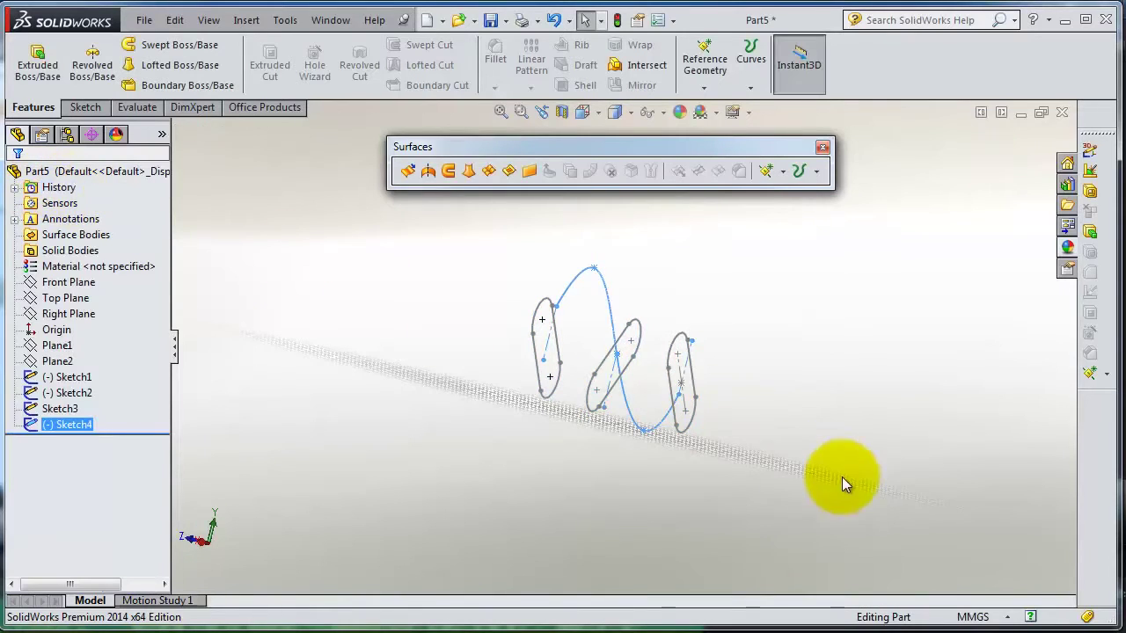
pyautogui.rightClick(52, 427)
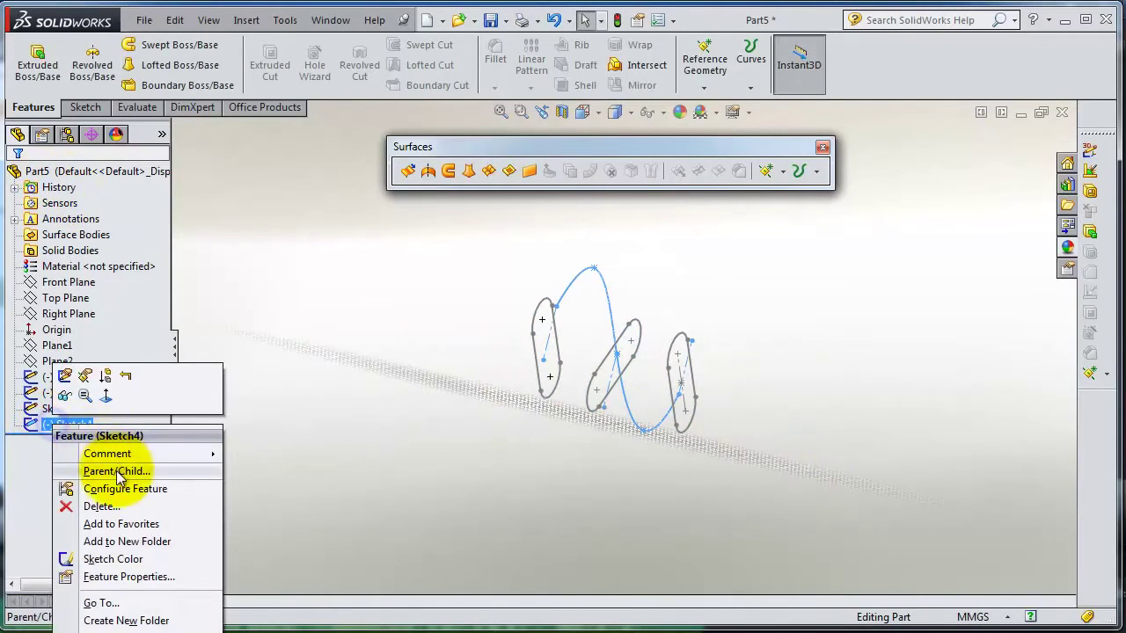
pyautogui.click(115, 502)
pyautogui.click(695, 179)
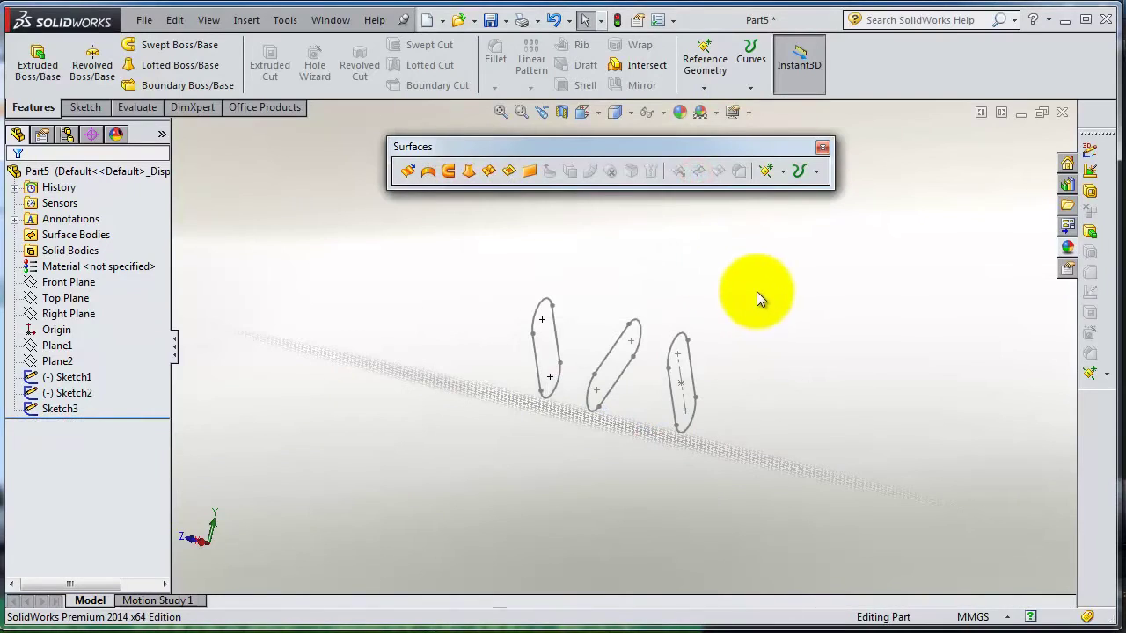
pyautogui.click(76, 109)
pyautogui.click(29, 87)
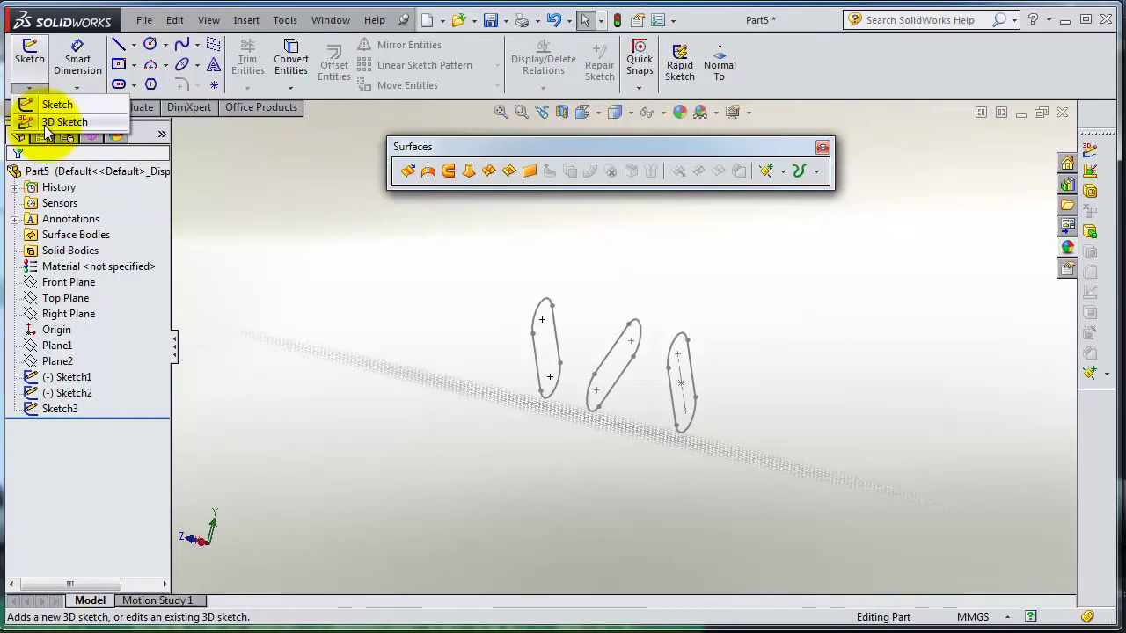
# Start 3DSketch1 and orbit to an oblique view showing the floor grid
pyautogui.click(53, 122)
pyautogui.moveTo(730, 356)
pyautogui.mouseDown(button='middle')
pyautogui.moveTo(388, 323)
pyautogui.moveTo(431, 323)
pyautogui.mouseUp(button='middle')
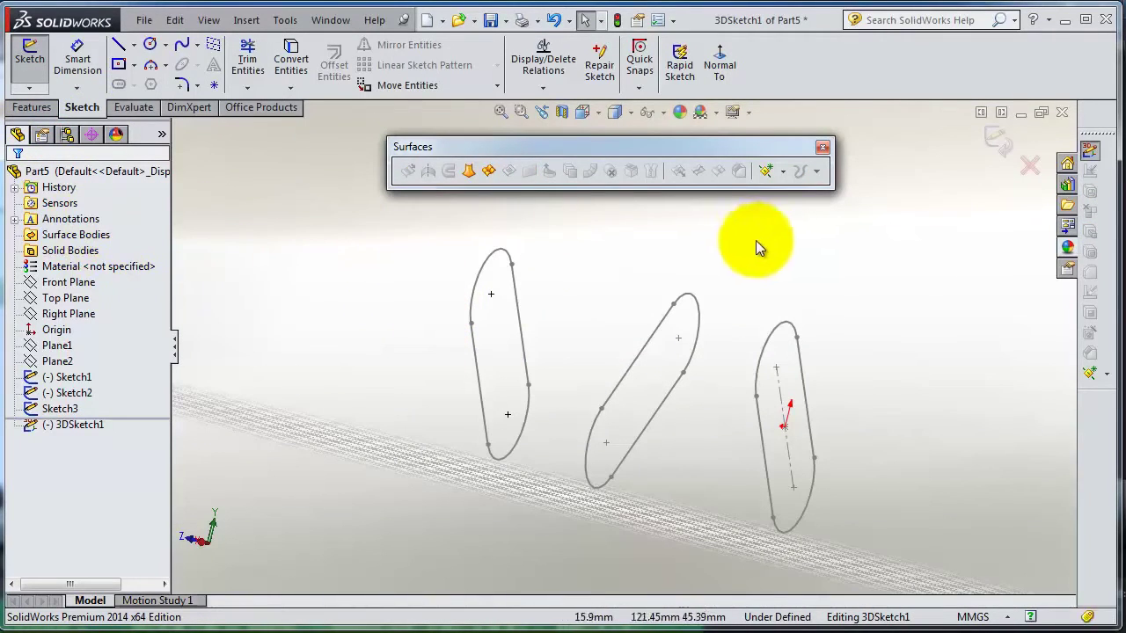
pyautogui.moveTo(755, 240); pyautogui.dragTo(668, 320, button='middle')
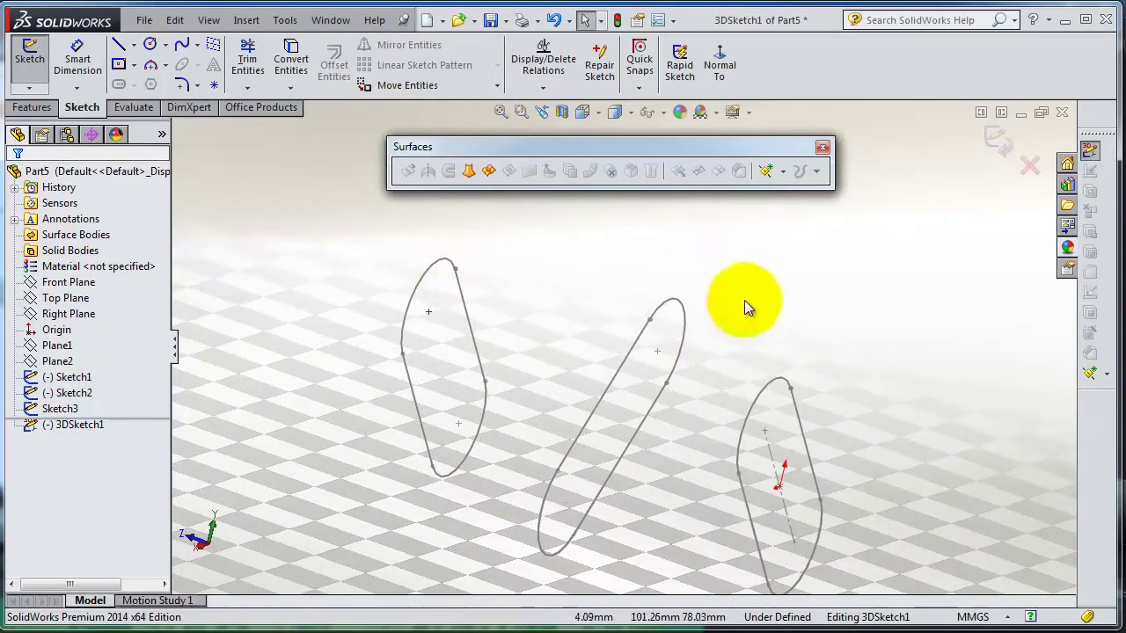
pyautogui.moveTo(749, 310)
pyautogui.mouseDown(button='middle')
pyautogui.moveTo(779, 359)
pyautogui.moveTo(739, 361)
pyautogui.mouseUp(button='middle')
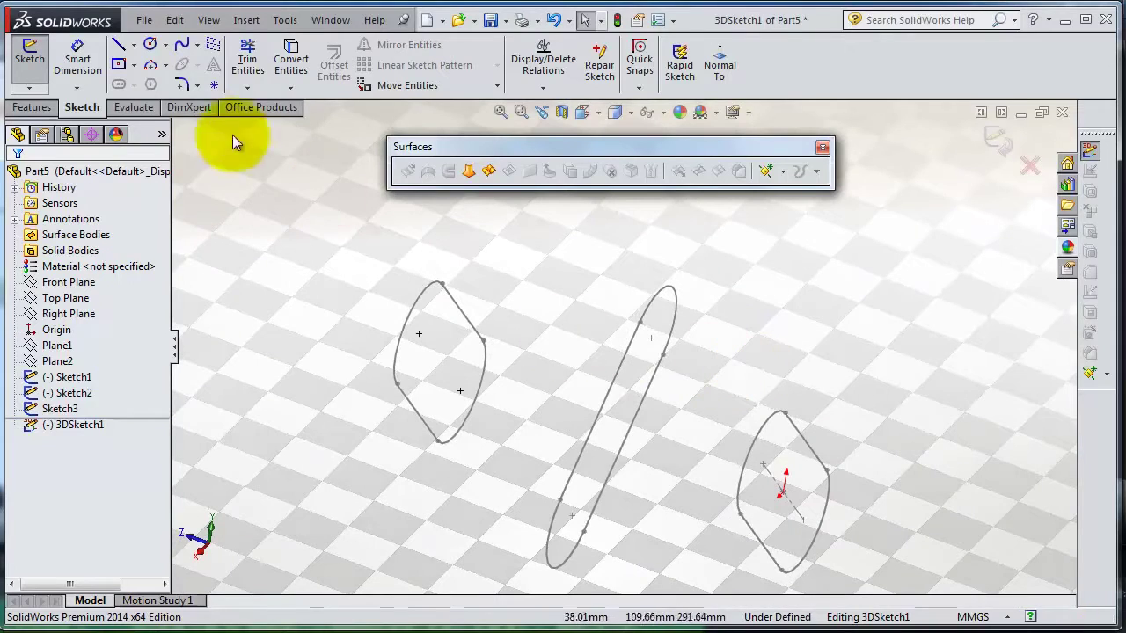
# Draw a 3D spline from the left profile's top vertex through the middle profile to the right profile
pyautogui.click(181, 44)
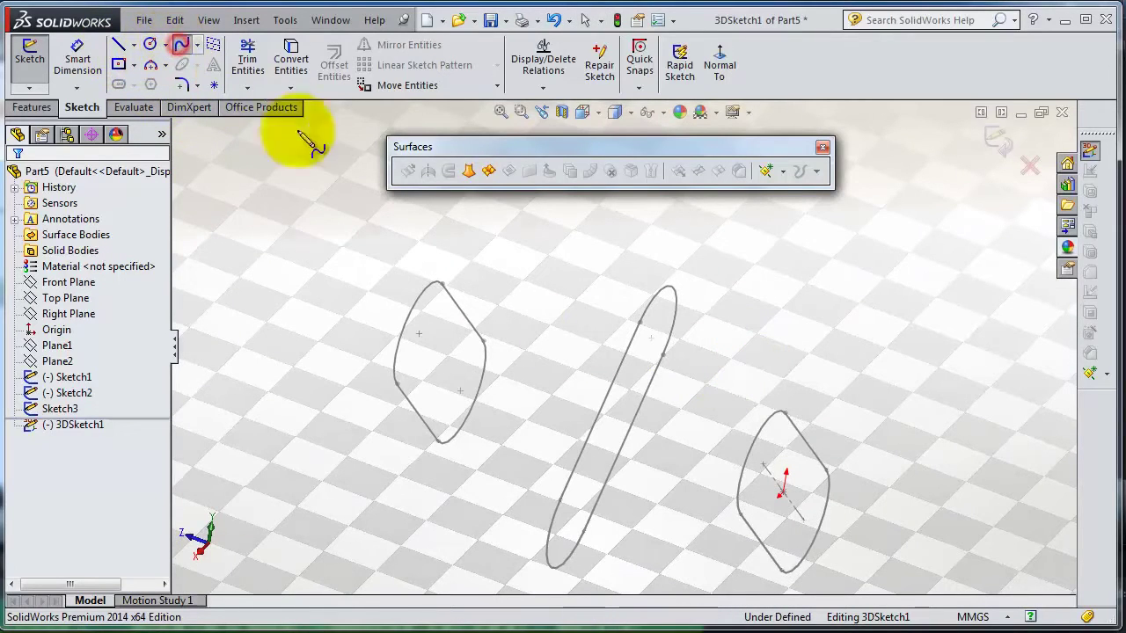
pyautogui.scroll(-3, 445, 290)
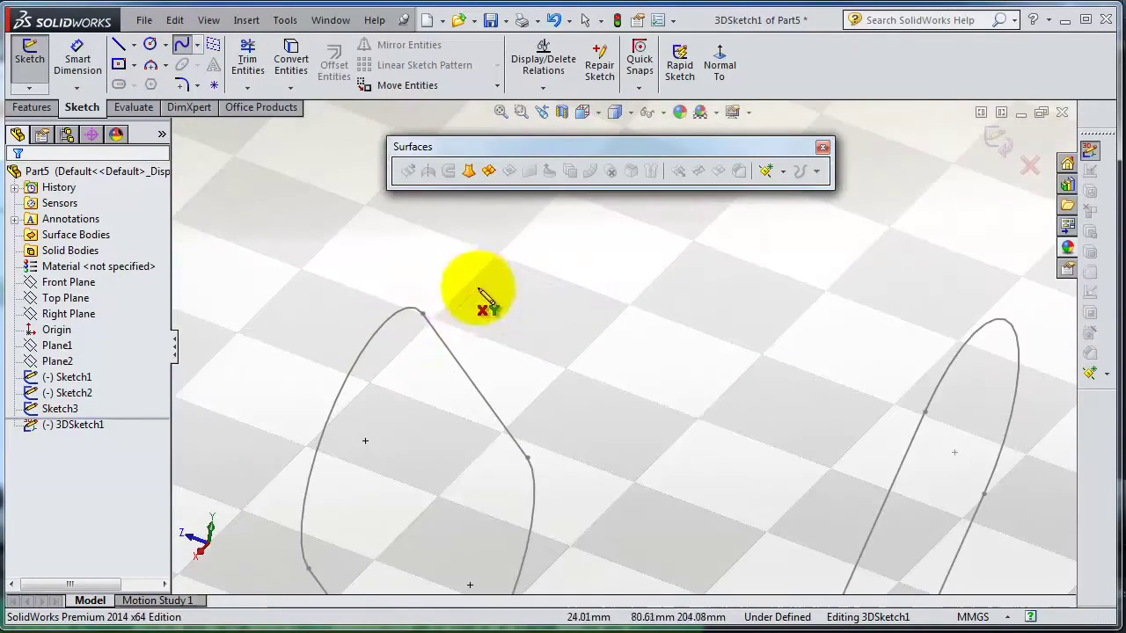
pyautogui.click(425, 314)
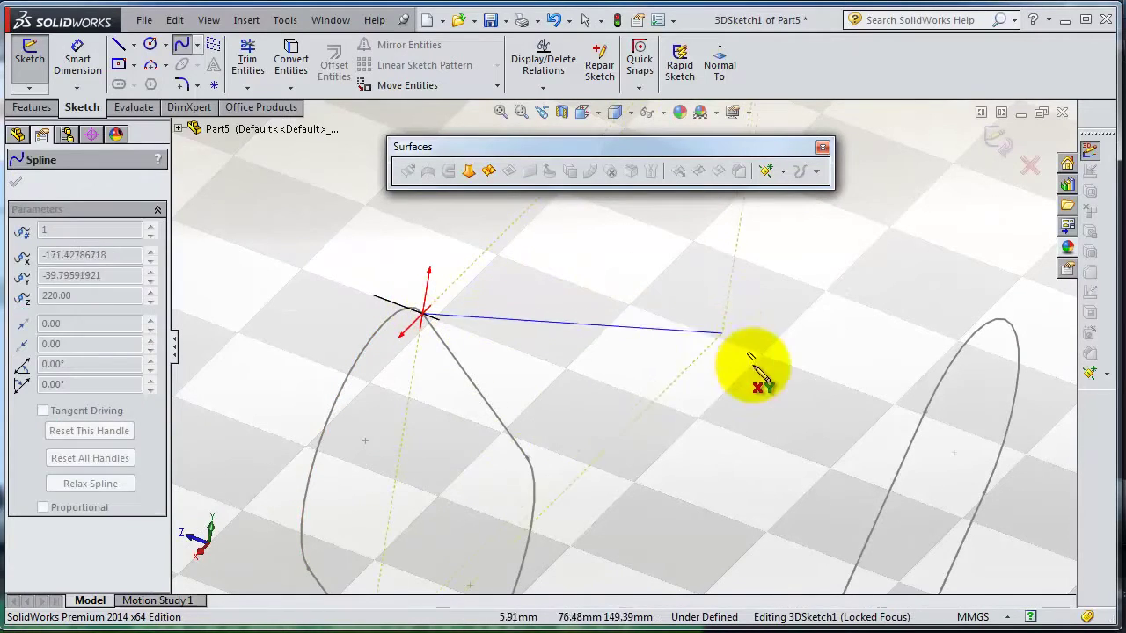
pyautogui.moveTo(753, 372); pyautogui.dragTo(779, 373, button='middle')
pyautogui.scroll(-1, 774, 368)
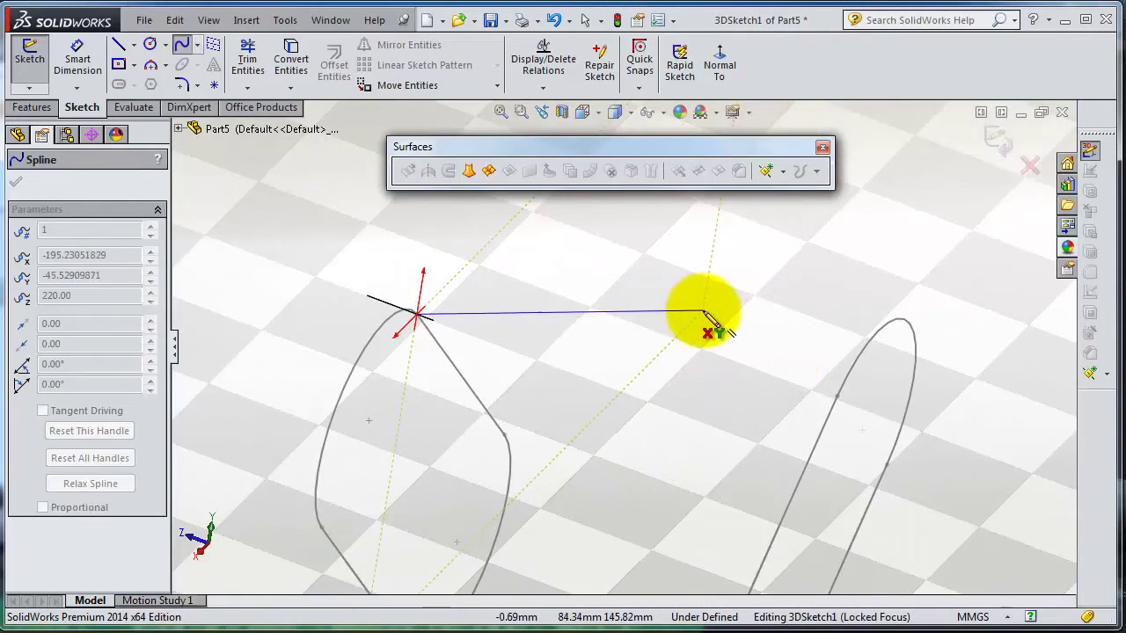
pyautogui.moveTo(708, 317); pyautogui.dragTo(733, 319, button='middle')
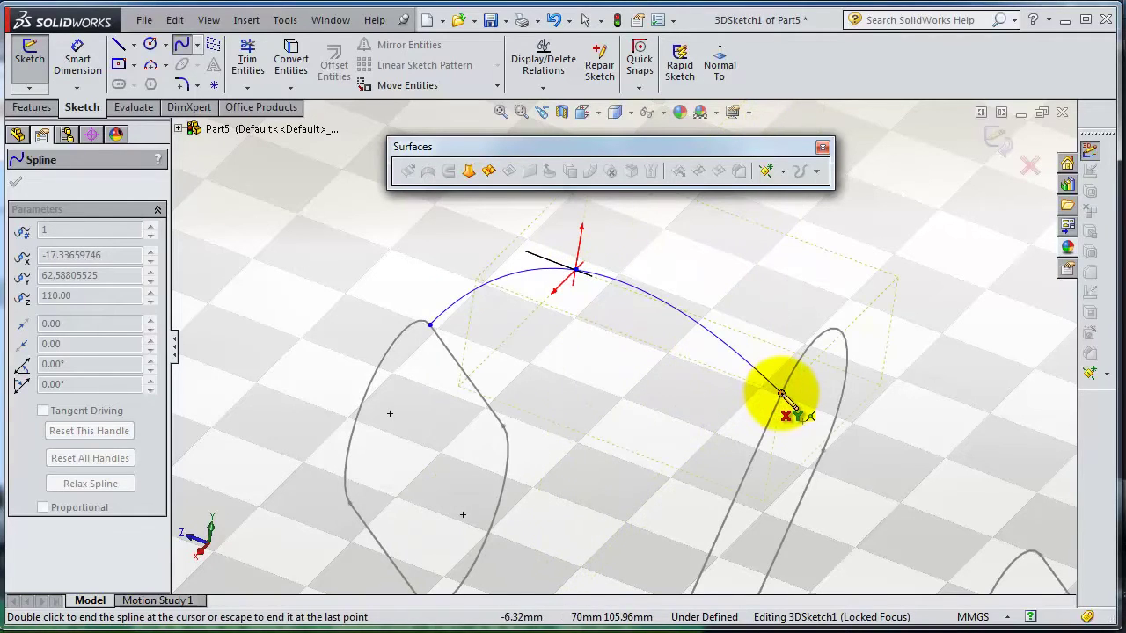
pyautogui.press('Left')
pyautogui.press('Left')
pyautogui.press('Left')
pyautogui.press('Left')
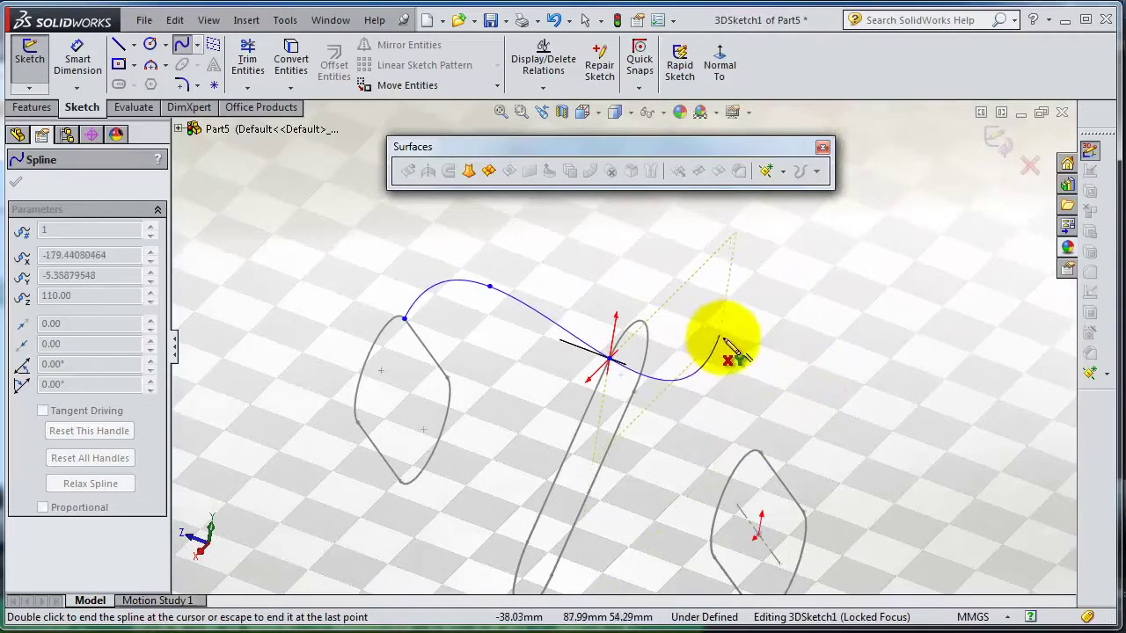
pyautogui.click(723, 340)
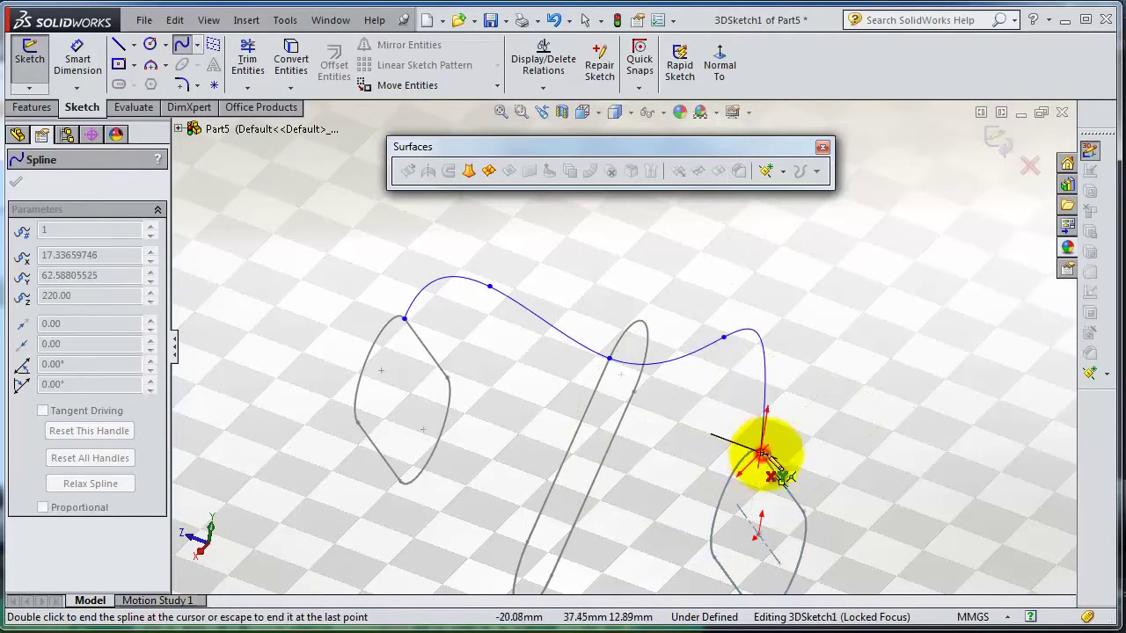
pyautogui.rightClick(901, 324)
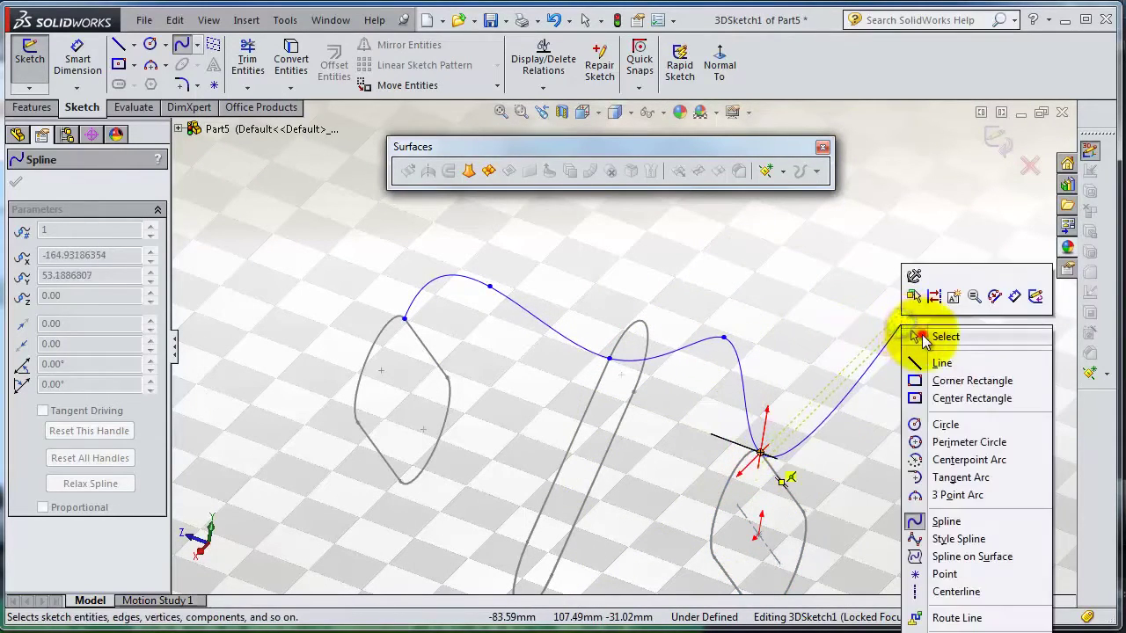
# End the 3D spline and drag its end onto the top slot profile, adding a Coincident relation
pyautogui.click(941, 337)
pyautogui.moveTo(603, 439)
pyautogui.mouseDown(button='middle')
pyautogui.moveTo(641, 378)
pyautogui.moveTo(625, 354)
pyautogui.moveTo(574, 362)
pyautogui.moveTo(525, 389)
pyautogui.moveTo(585, 414)
pyautogui.moveTo(747, 445)
pyautogui.moveTo(623, 452)
pyautogui.moveTo(658, 498)
pyautogui.moveTo(691, 452)
pyautogui.moveTo(701, 481)
pyautogui.mouseUp(button='middle')
pyautogui.moveTo(686, 410); pyautogui.dragTo(555, 396)
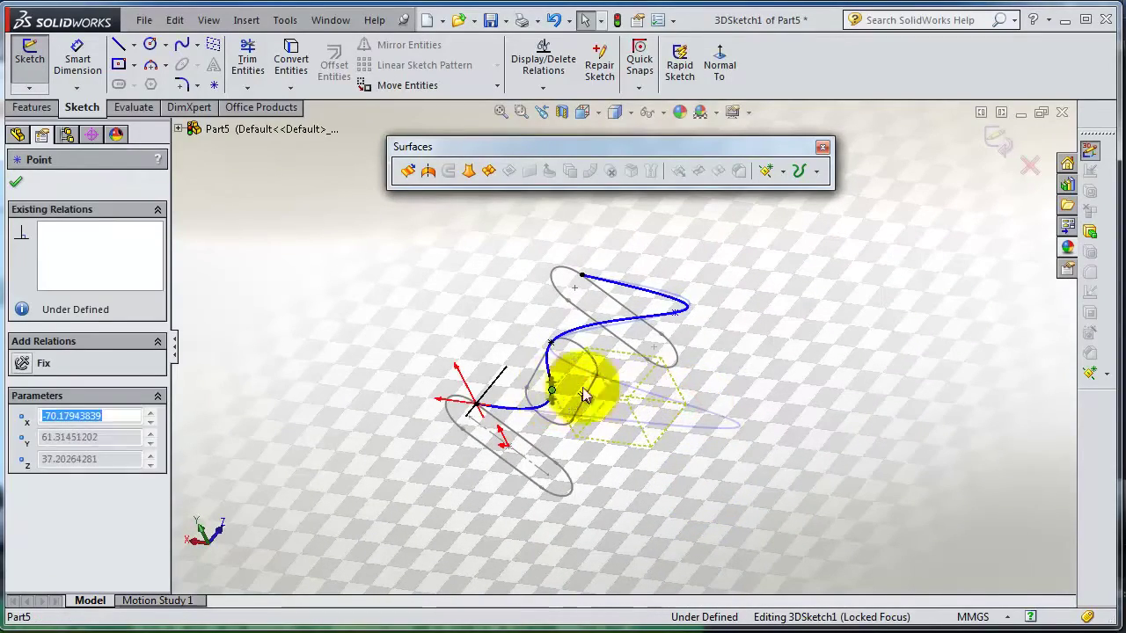
pyautogui.moveTo(783, 297); pyautogui.dragTo(799, 360, button='middle')
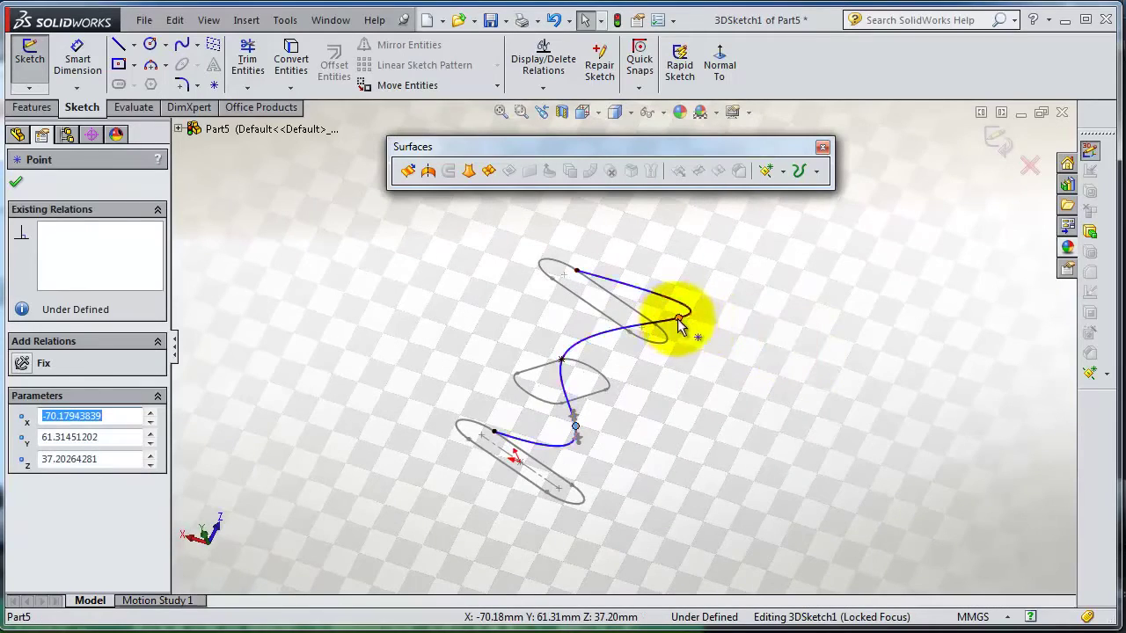
pyautogui.moveTo(679, 324); pyautogui.dragTo(628, 326)
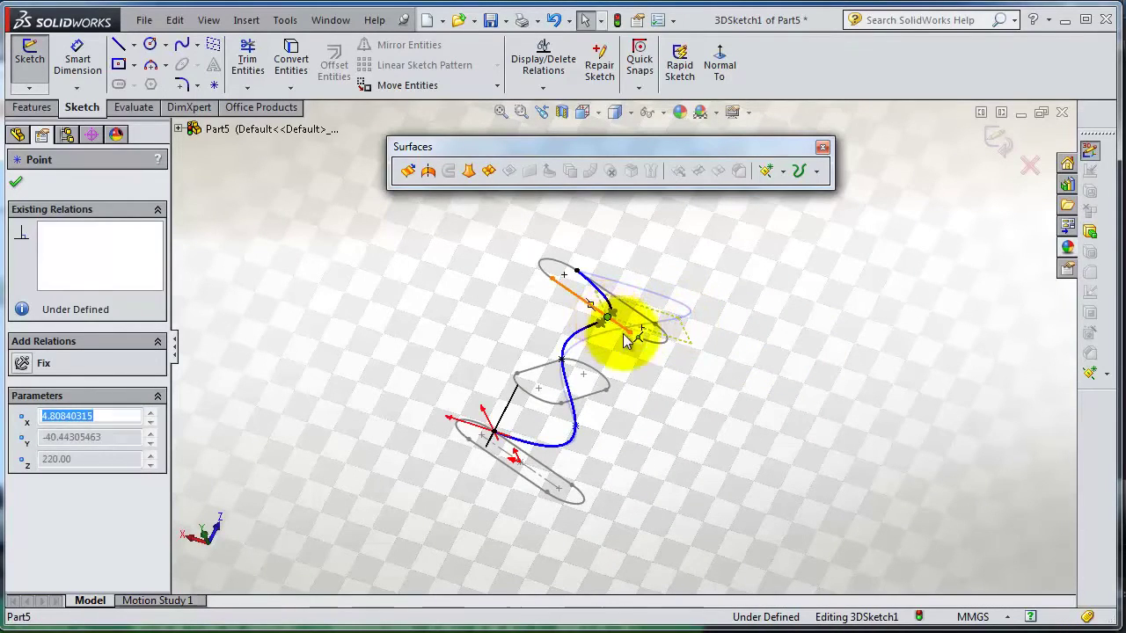
pyautogui.moveTo(627, 326)
pyautogui.mouseDown(button='middle')
pyautogui.moveTo(648, 381)
pyautogui.moveTo(607, 334)
pyautogui.moveTo(510, 311)
pyautogui.moveTo(485, 238)
pyautogui.moveTo(358, 149)
pyautogui.moveTo(389, 206)
pyautogui.moveTo(704, 344)
pyautogui.moveTo(574, 323)
pyautogui.mouseUp(button='middle')
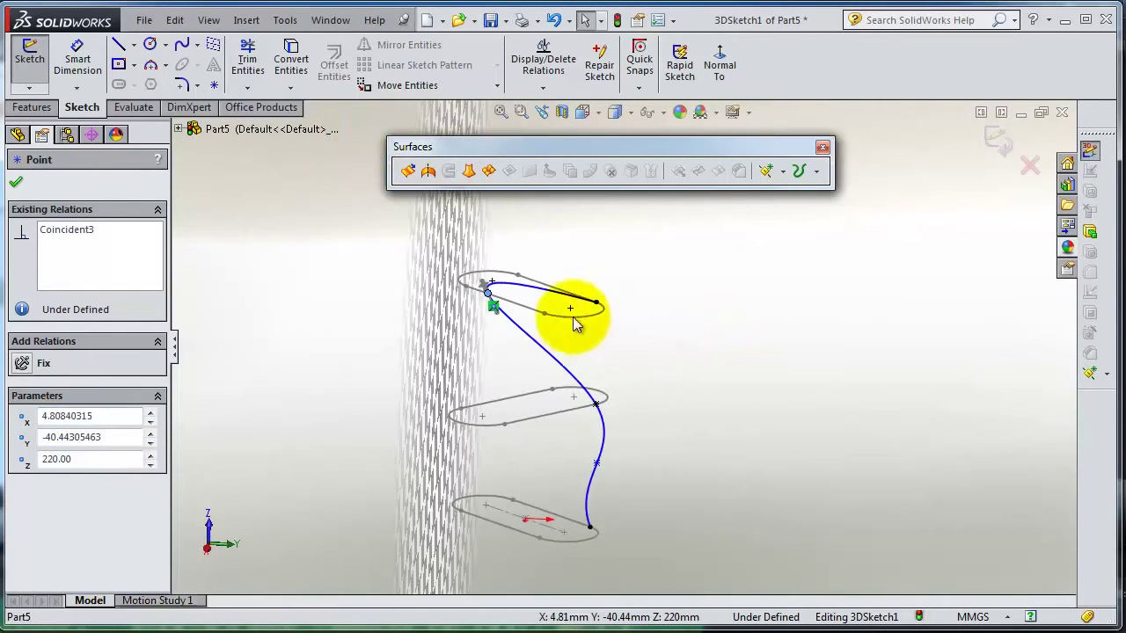
pyautogui.scroll(-5, 574, 324)
pyautogui.moveTo(304, 261)
pyautogui.mouseDown()
pyautogui.moveTo(314, 305)
pyautogui.moveTo(322, 293)
pyautogui.mouseUp()
pyautogui.scroll(-3, 322, 293)
pyautogui.scroll(2, 577, 337)
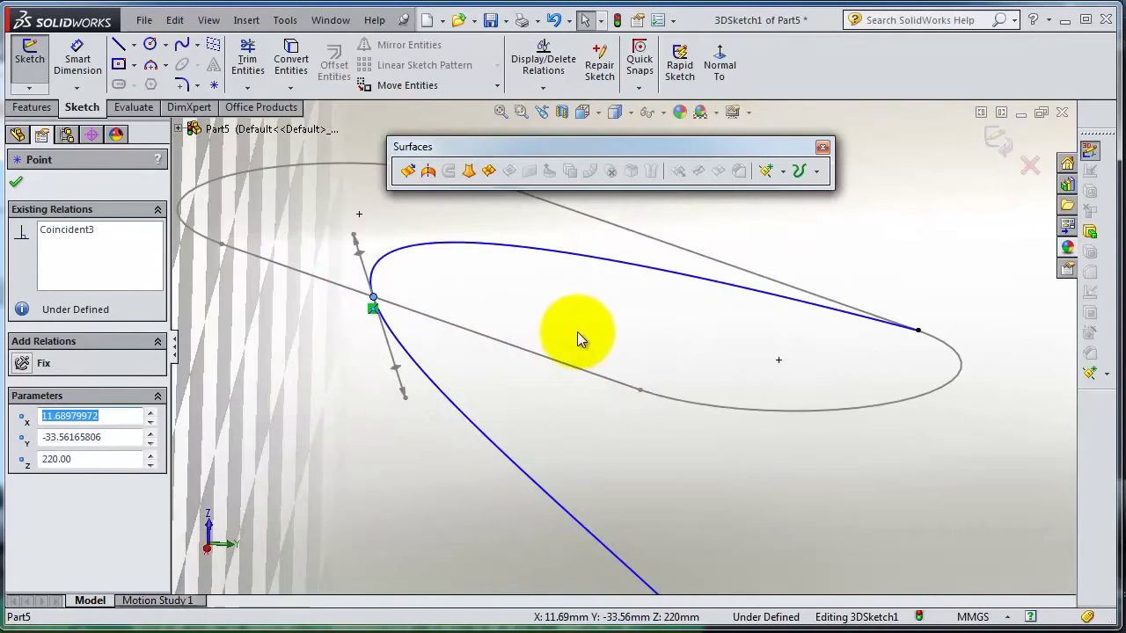
# Drag interior points of the guide spline near the top slot to reshape its curve
pyautogui.rightClick(373, 312)
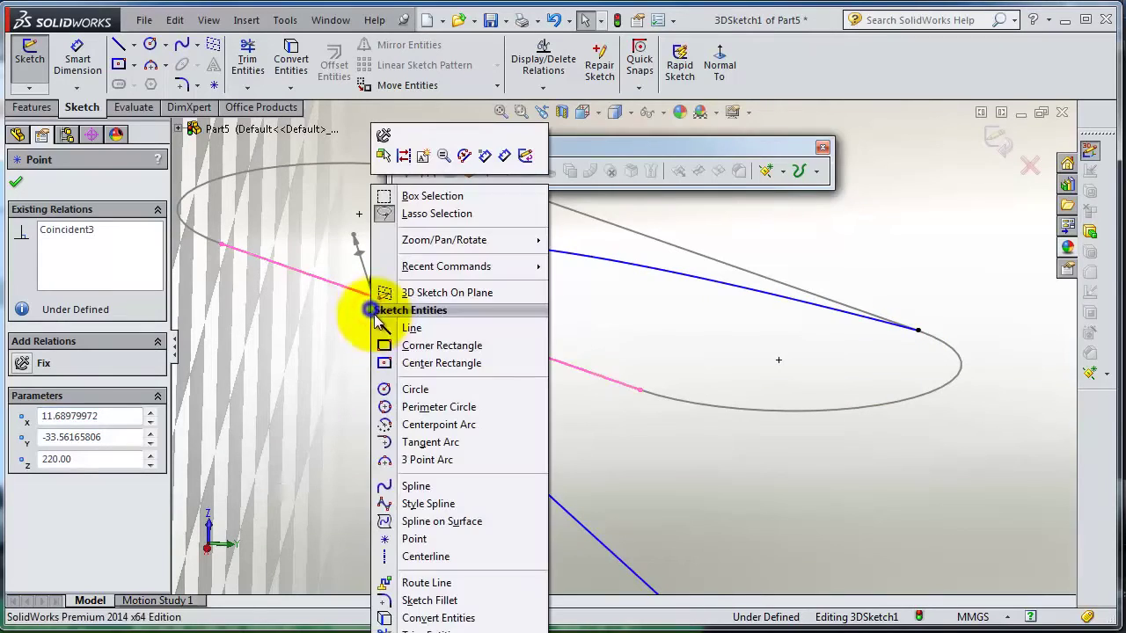
pyautogui.click(293, 331)
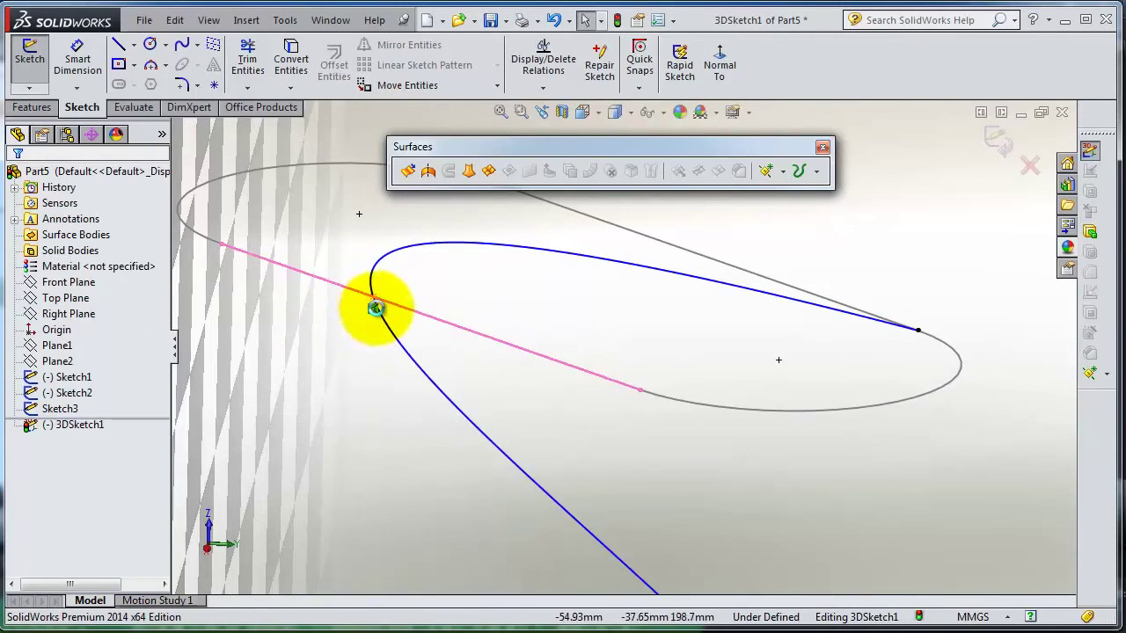
pyautogui.moveTo(373, 300)
pyautogui.mouseDown()
pyautogui.moveTo(448, 449)
pyautogui.moveTo(495, 491)
pyautogui.mouseUp()
pyautogui.scroll(2, 645, 484)
pyautogui.moveTo(645, 484)
pyautogui.mouseDown(button='middle')
pyautogui.moveTo(695, 454)
pyautogui.moveTo(666, 448)
pyautogui.moveTo(727, 433)
pyautogui.moveTo(731, 422)
pyautogui.moveTo(597, 423)
pyautogui.mouseUp(button='middle')
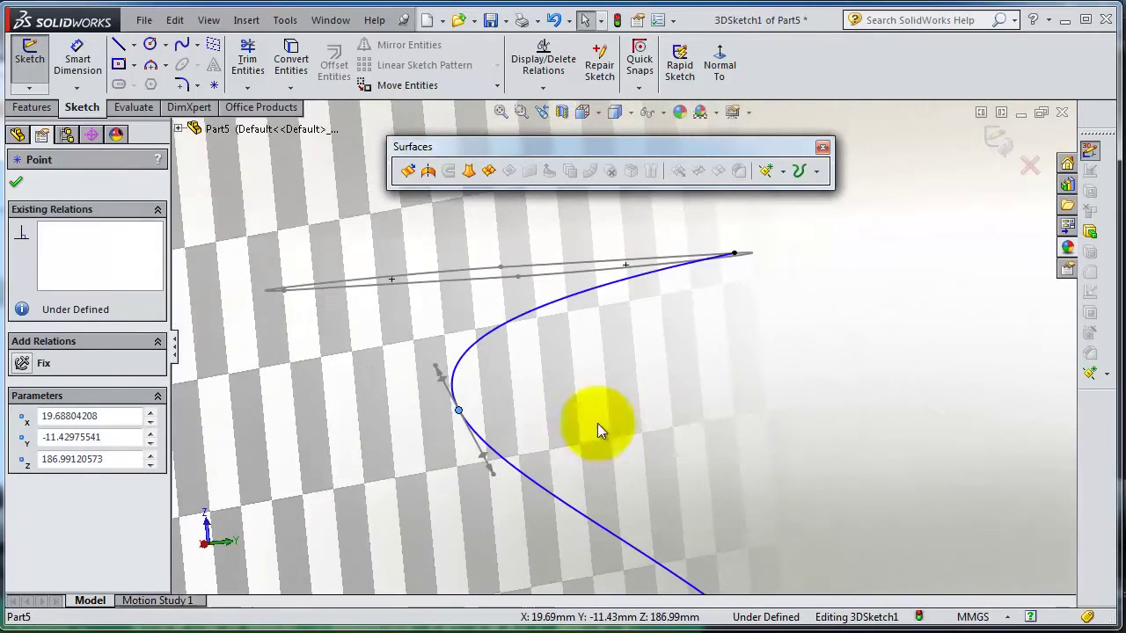
pyautogui.moveTo(457, 415); pyautogui.dragTo(520, 486)
pyautogui.click(753, 336)
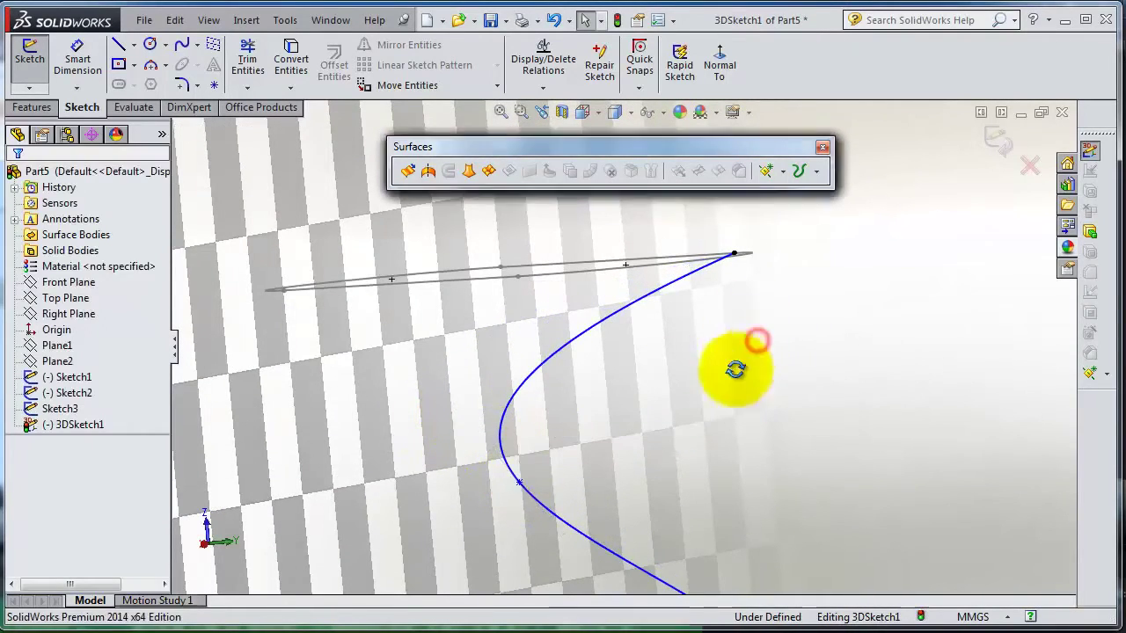
# Check that the spline's end point stays Coincident with the top slot, fully defined at Z 220
pyautogui.moveTo(736, 370); pyautogui.dragTo(716, 471, button='middle')
pyautogui.scroll(-3, 716, 469)
pyautogui.scroll(-2, 595, 494)
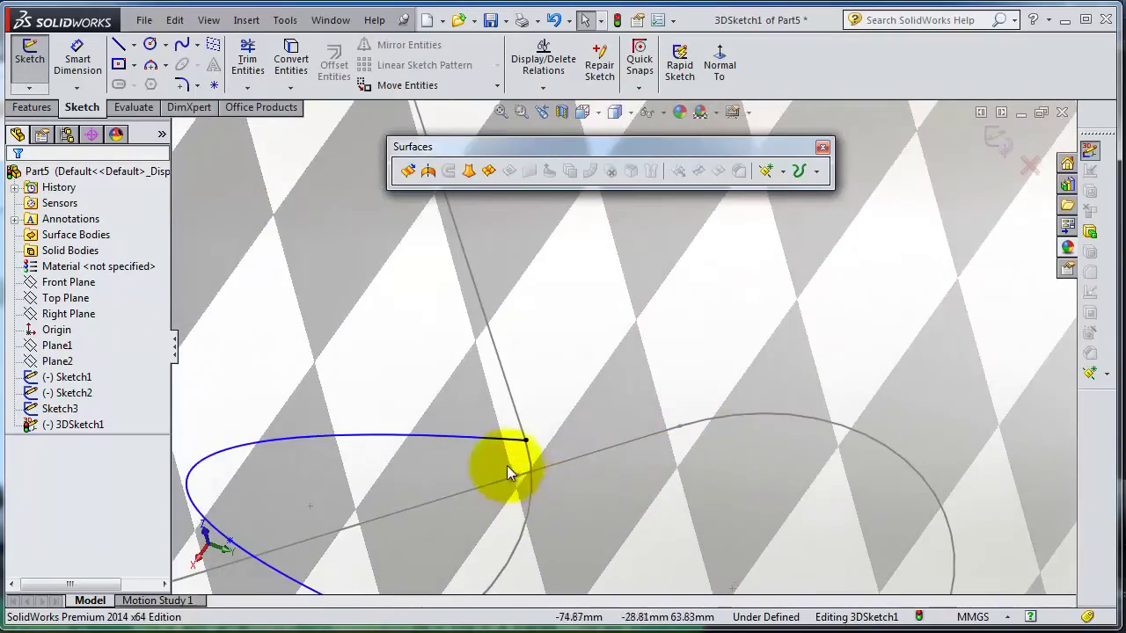
pyautogui.click(524, 442)
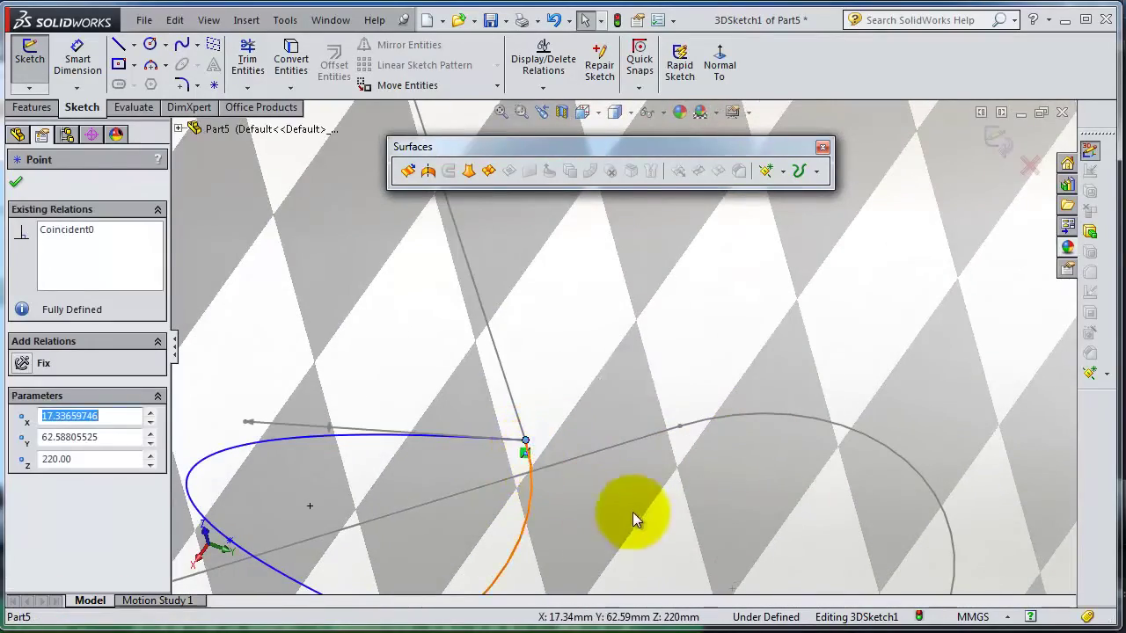
pyautogui.moveTo(633, 519)
pyautogui.mouseDown(button='middle')
pyautogui.moveTo(673, 447)
pyautogui.moveTo(658, 352)
pyautogui.moveTo(606, 335)
pyautogui.moveTo(550, 276)
pyautogui.moveTo(485, 244)
pyautogui.moveTo(470, 269)
pyautogui.moveTo(457, 261)
pyautogui.mouseUp(button='middle')
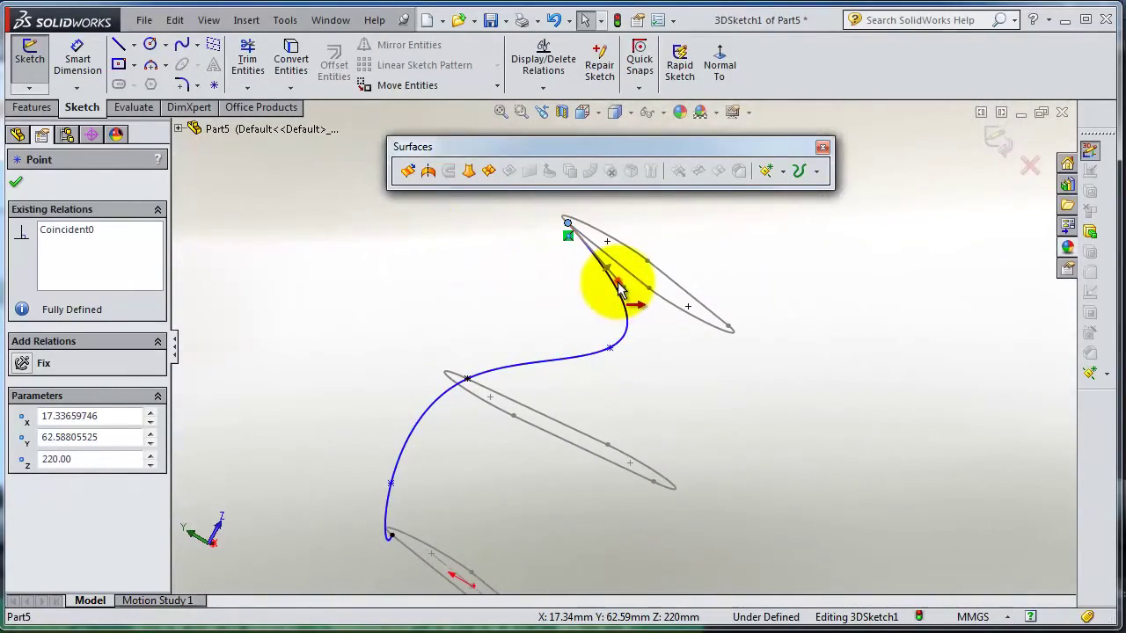
# Drag the spline's interior points to smooth its lower section, then close 3DSketch1
pyautogui.click(606, 271)
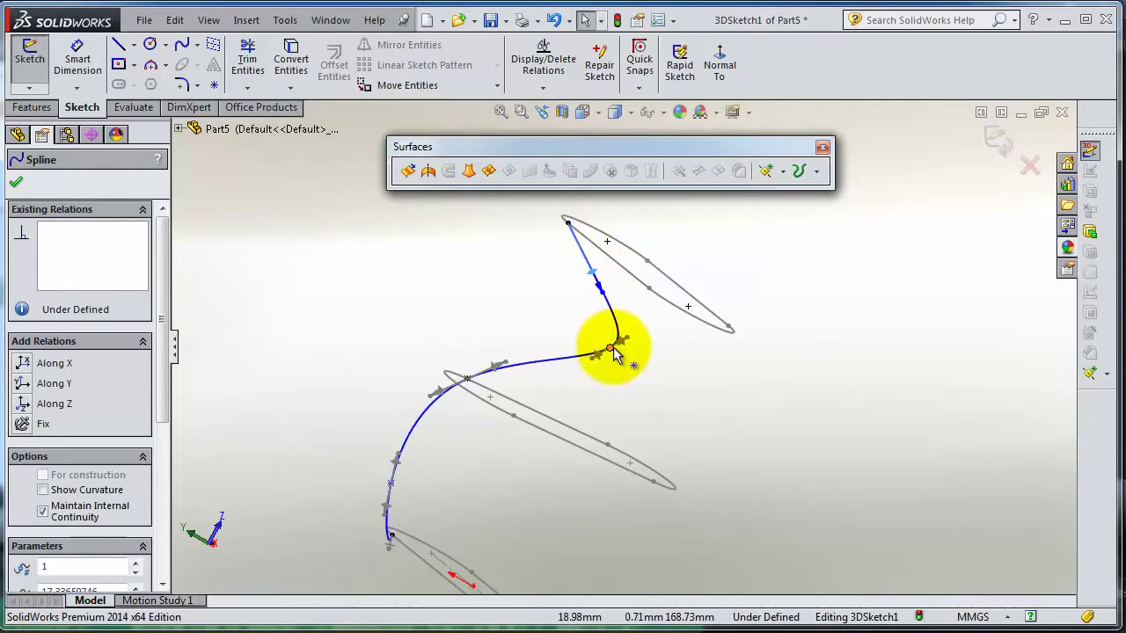
pyautogui.moveTo(613, 354); pyautogui.dragTo(564, 343)
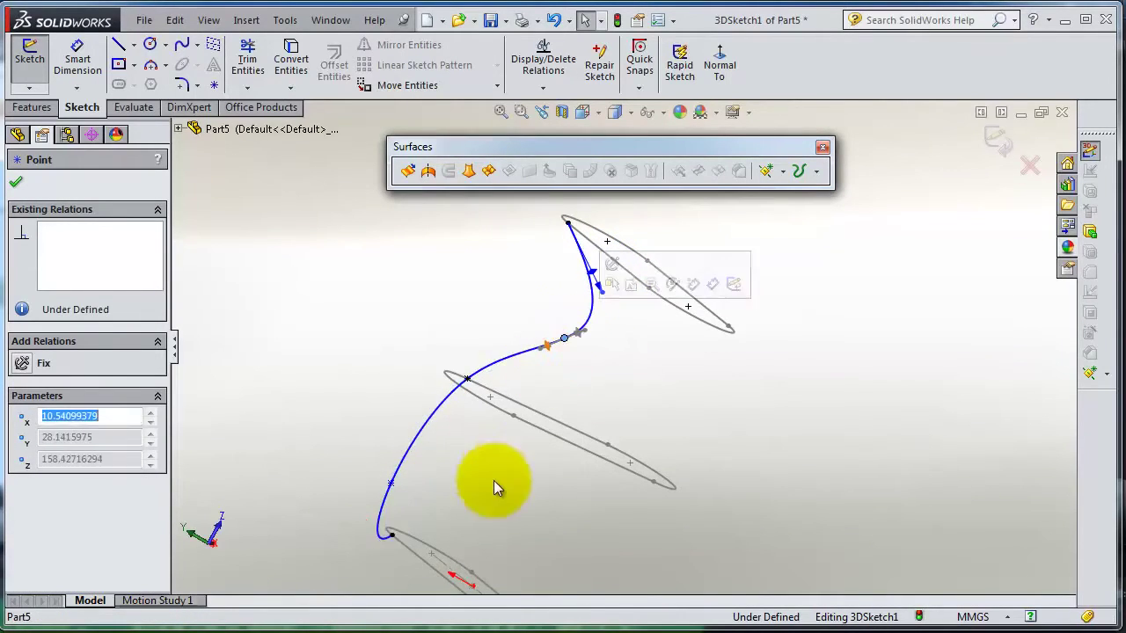
pyautogui.moveTo(496, 484); pyautogui.dragTo(603, 510, button='middle')
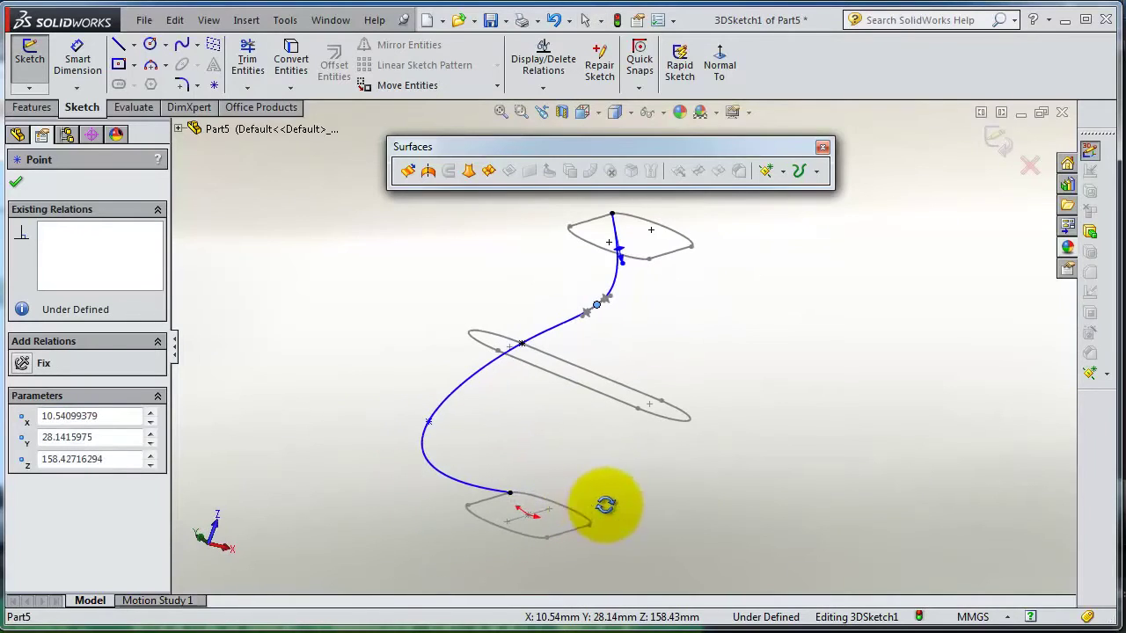
pyautogui.moveTo(437, 424); pyautogui.dragTo(484, 438)
pyautogui.moveTo(626, 448); pyautogui.dragTo(837, 346, button='middle')
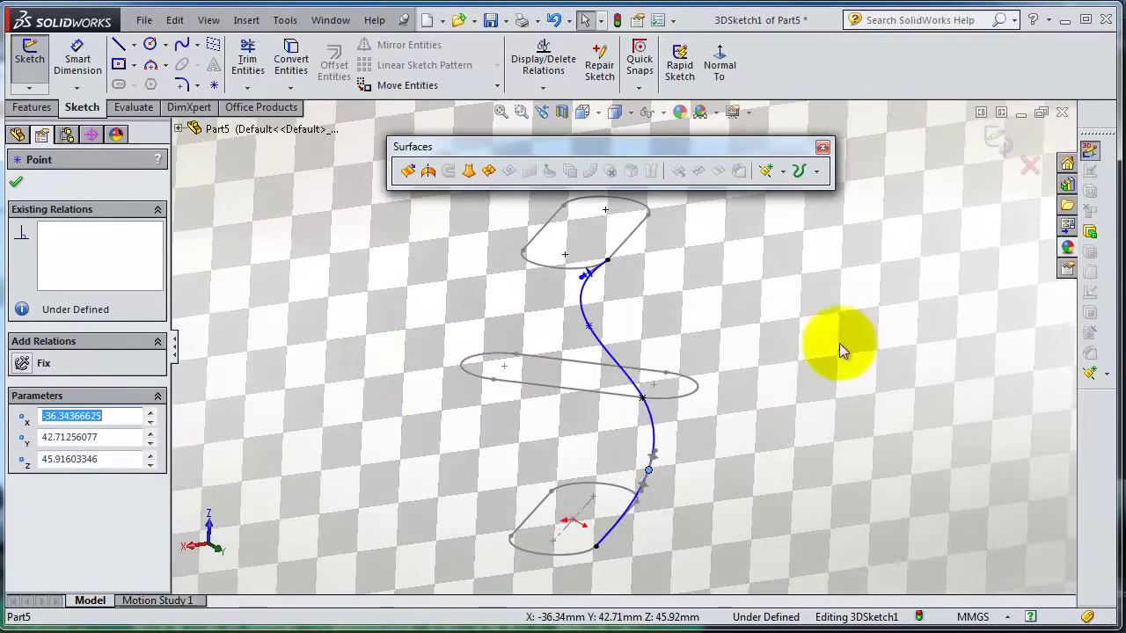
pyautogui.click(989, 139)
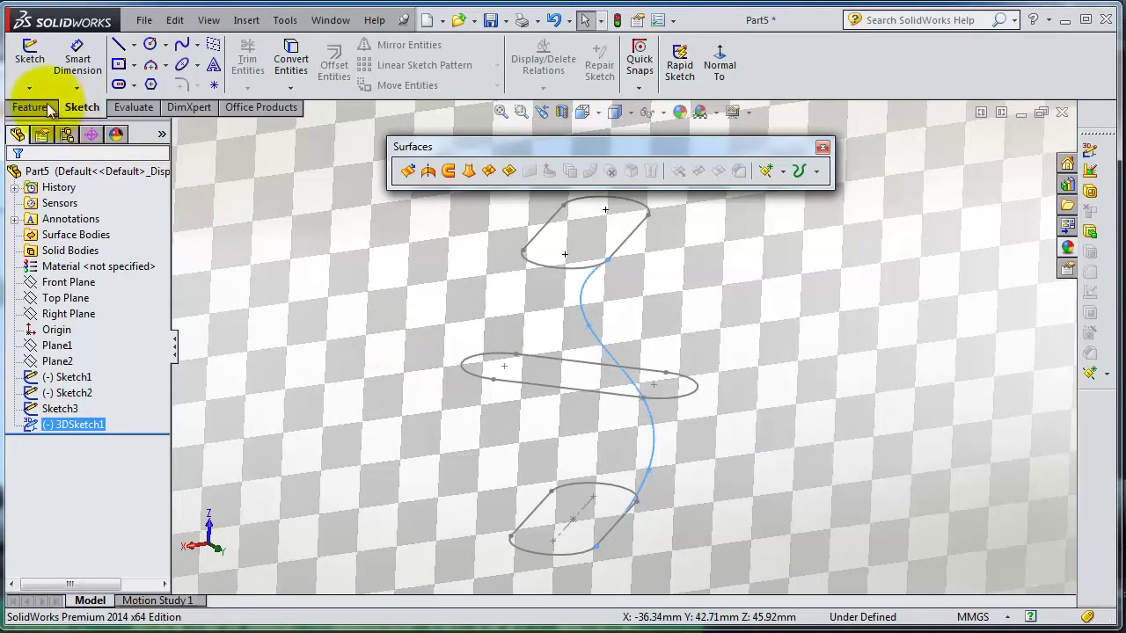
# Start a Lofted Surface with Sketch3, Sketch2 and Sketch1 as profiles, top to bottom
pyautogui.click(467, 173)
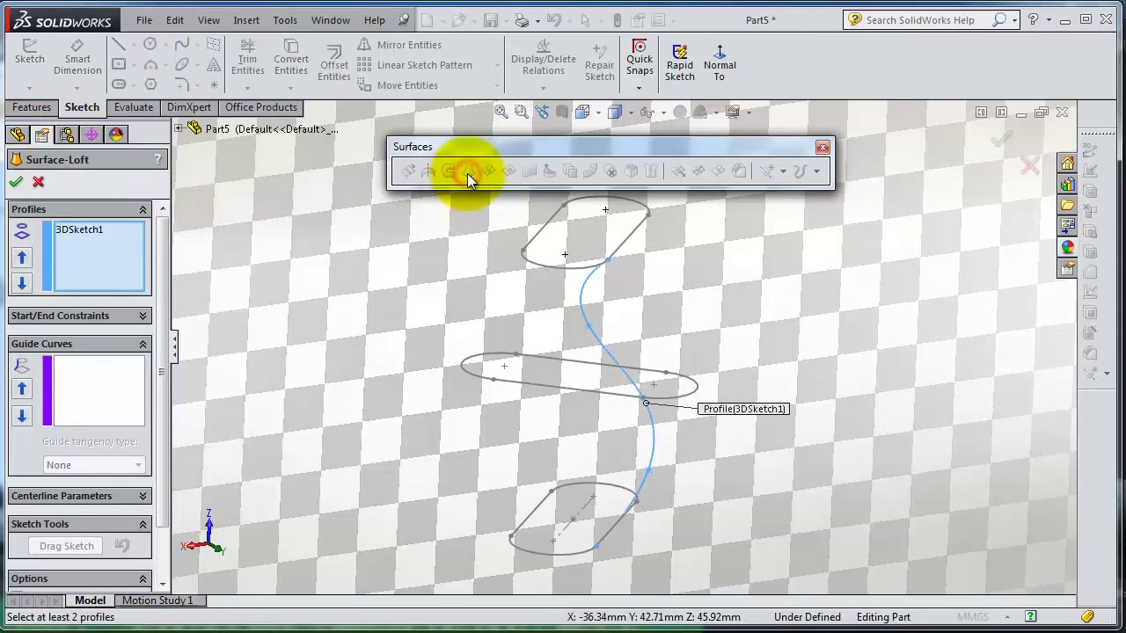
pyautogui.rightClick(122, 251)
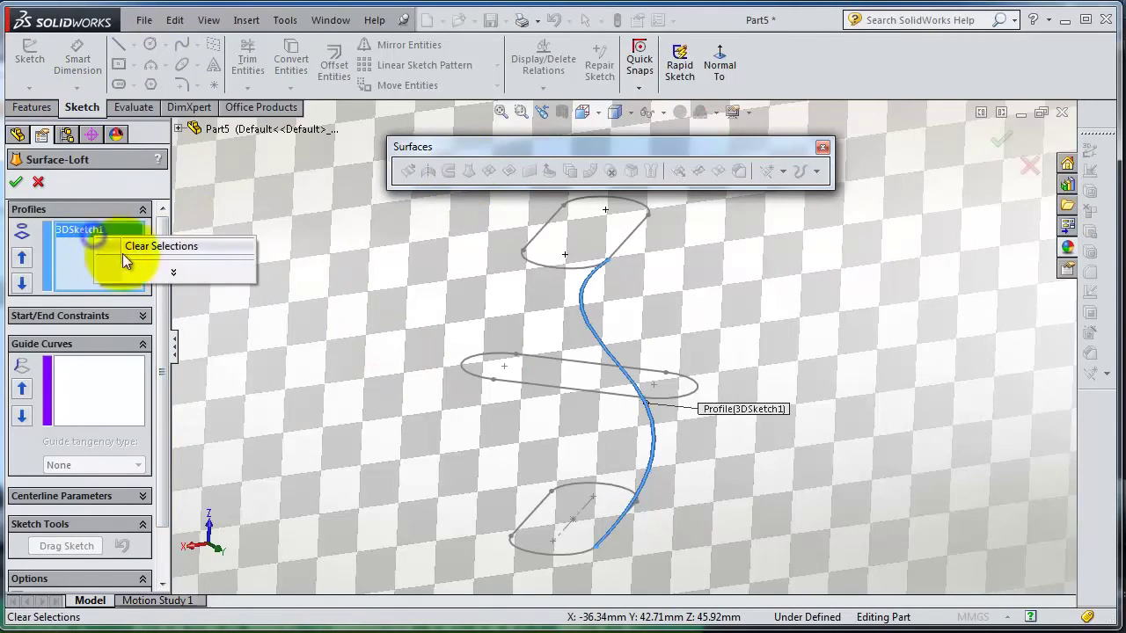
pyautogui.click(132, 247)
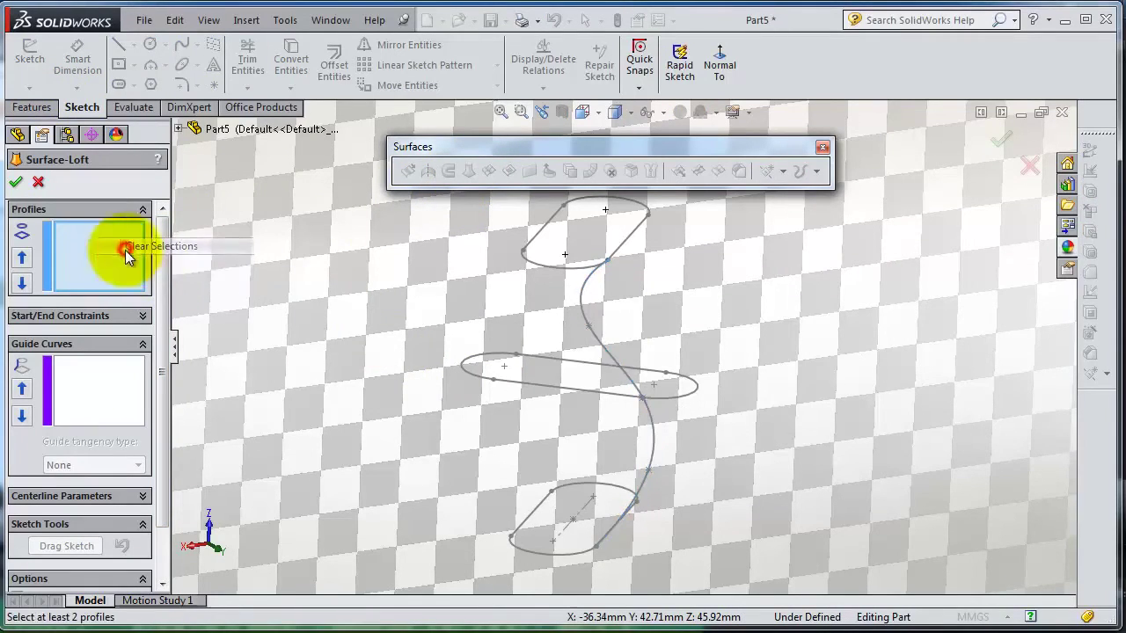
pyautogui.click(521, 251)
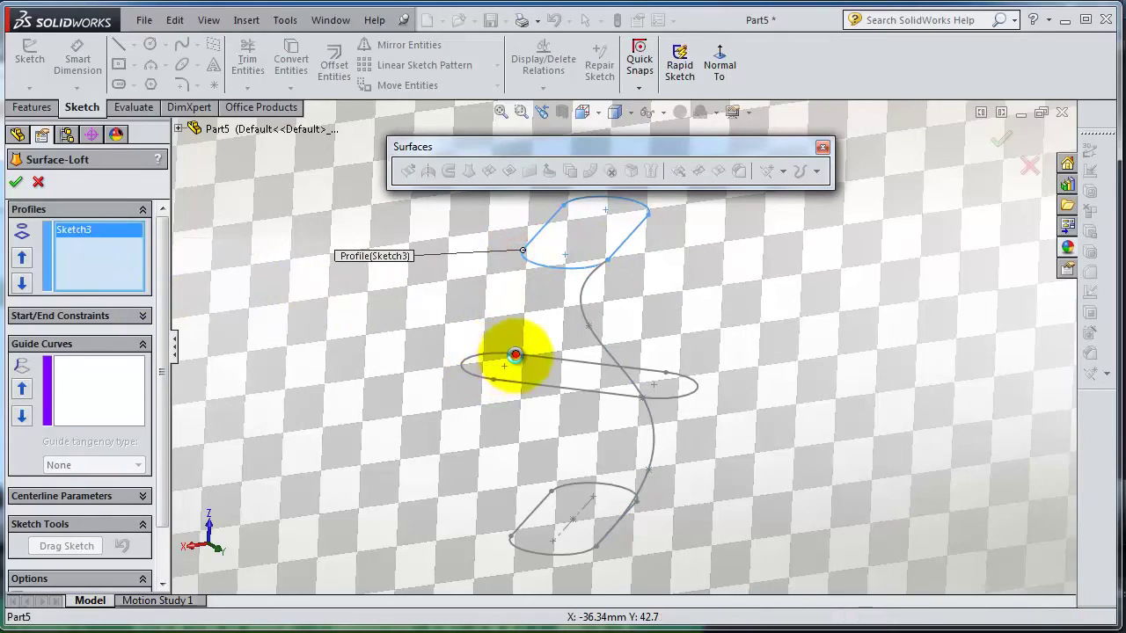
pyautogui.click(514, 354)
pyautogui.click(550, 490)
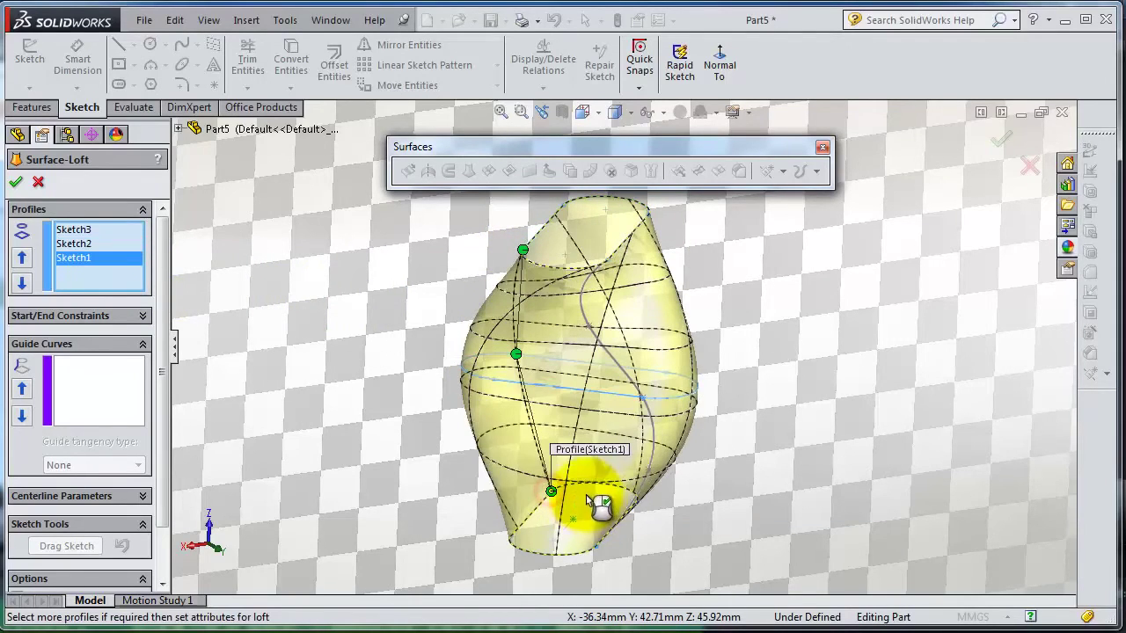
pyautogui.click(126, 405)
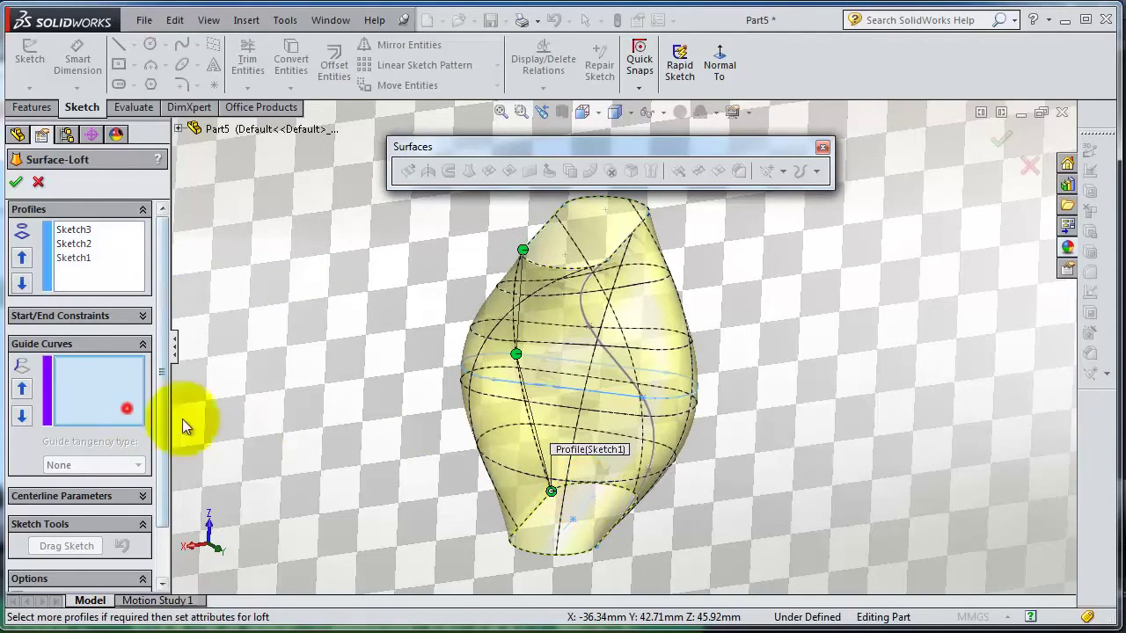
# Add 3DSketch1 as the loft's guide curve and inspect the twisted S-shaped preview
pyautogui.click(628, 380)
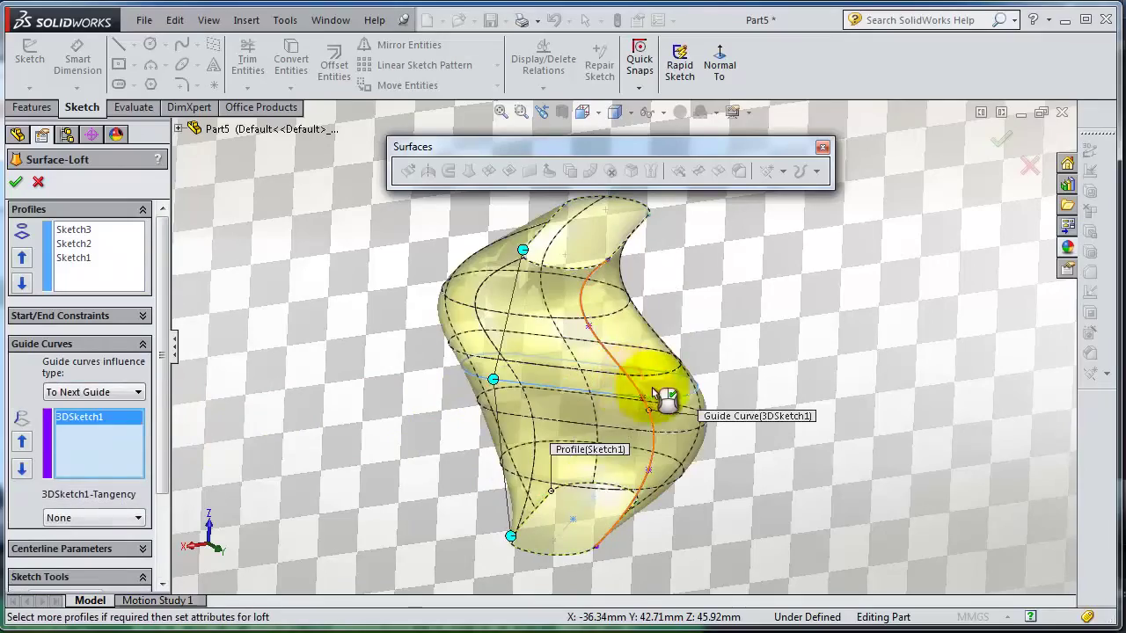
pyautogui.moveTo(779, 334); pyautogui.dragTo(295, 491, button='middle')
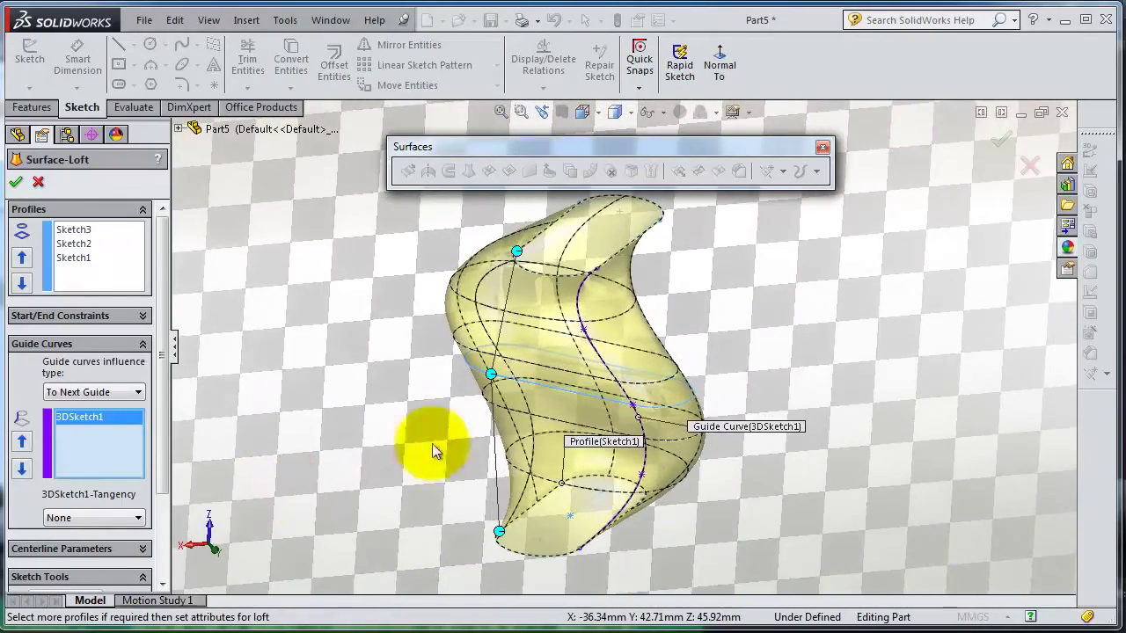
pyautogui.scroll(-8, 478, 389)
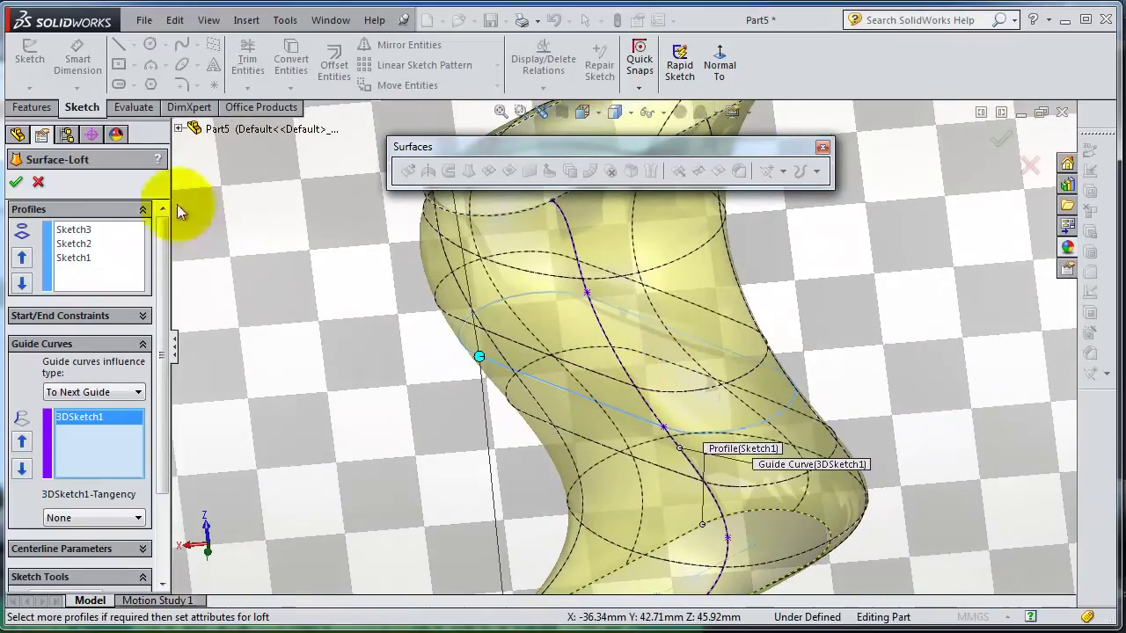
pyautogui.click(13, 184)
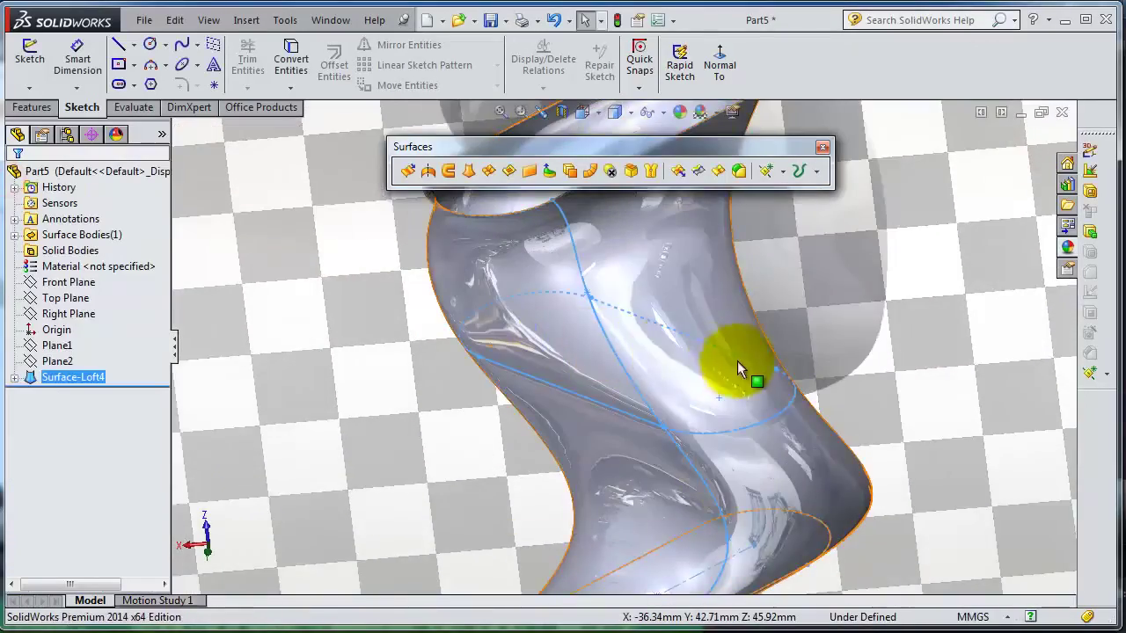
pyautogui.scroll(6, 744, 369)
pyautogui.moveTo(865, 348); pyautogui.dragTo(934, 452, button='middle')
pyautogui.scroll(-3, 804, 353)
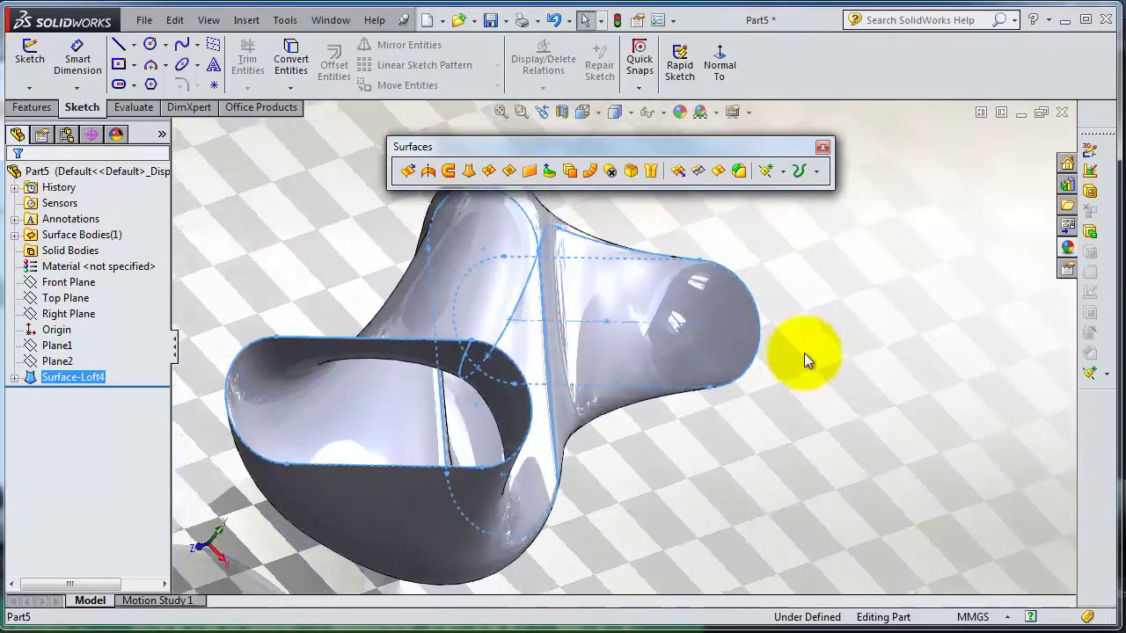
pyautogui.moveTo(785, 354); pyautogui.dragTo(750, 387, button='middle')
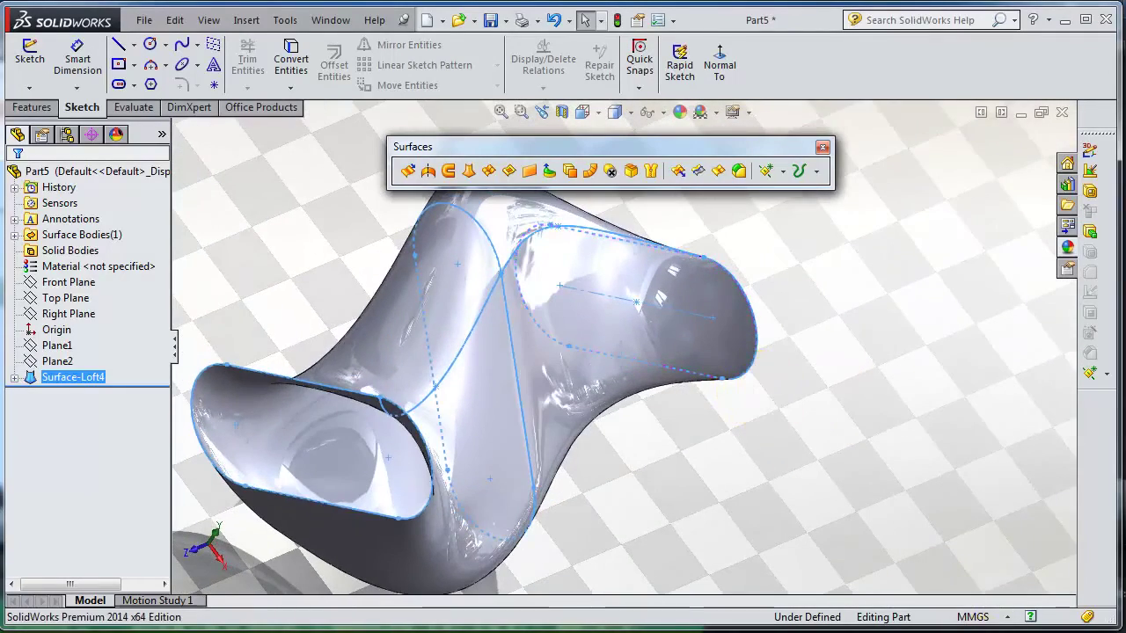